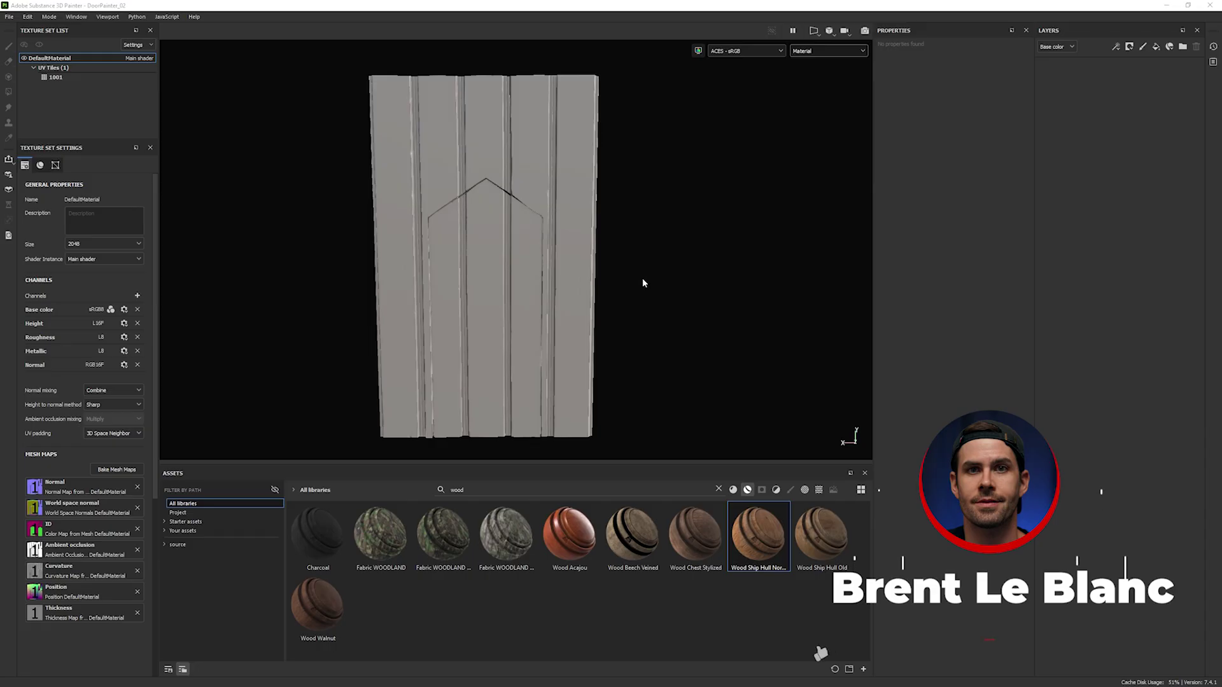
Open the mesh map baking settings and set the output size to 4096
mouse_move(641, 278)
alt+mouse_down()
mouse_move(668, 278)
mouse_move(658, 278)
alt+mouse_up()
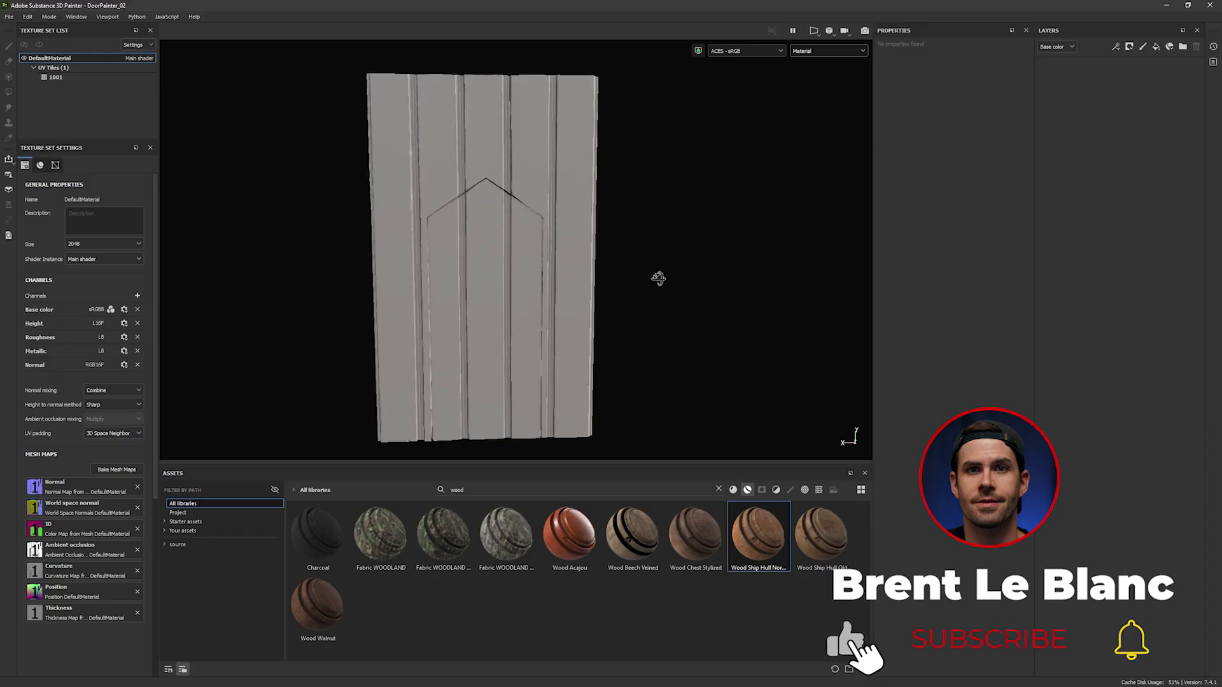
click(108, 469)
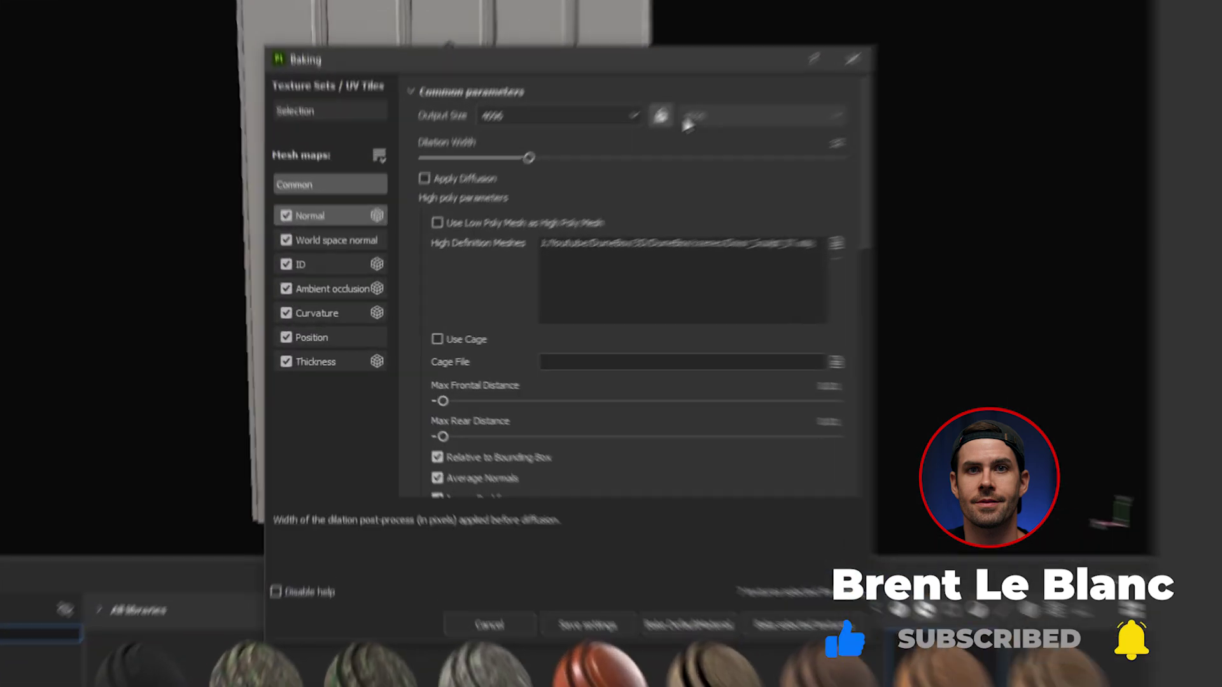
click(569, 114)
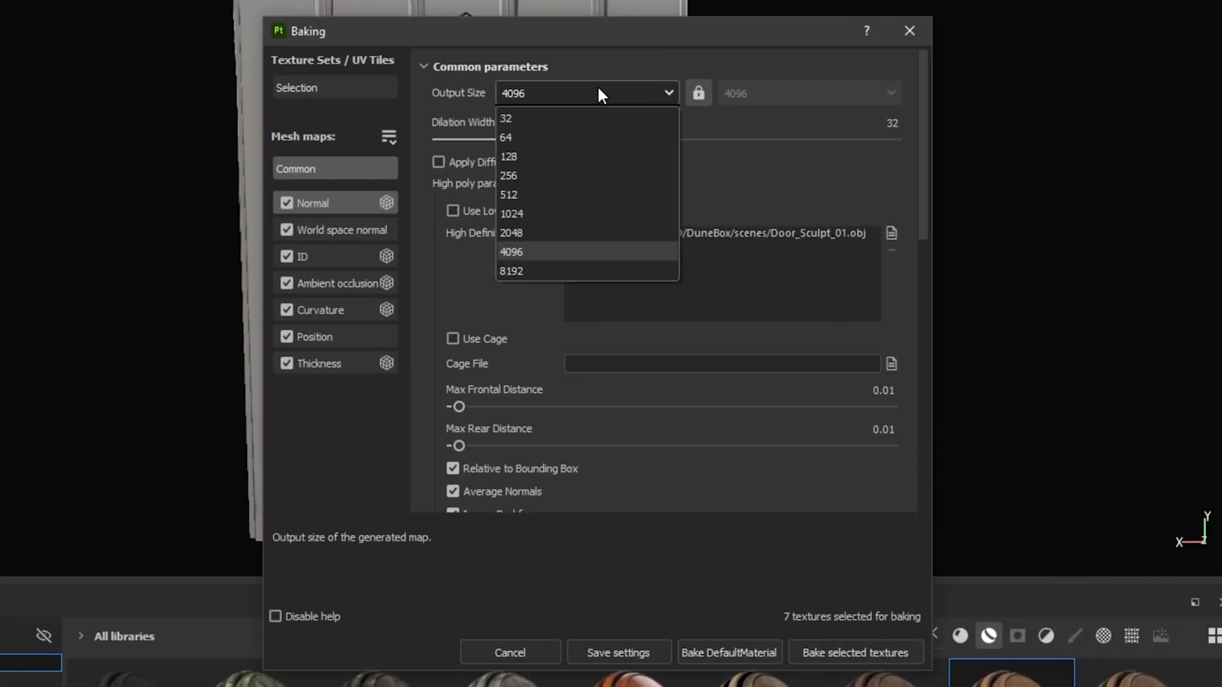
click(582, 251)
Set the ID baker's color source to Mesh ID / Polygroup with the color generator on Random
click(350, 229)
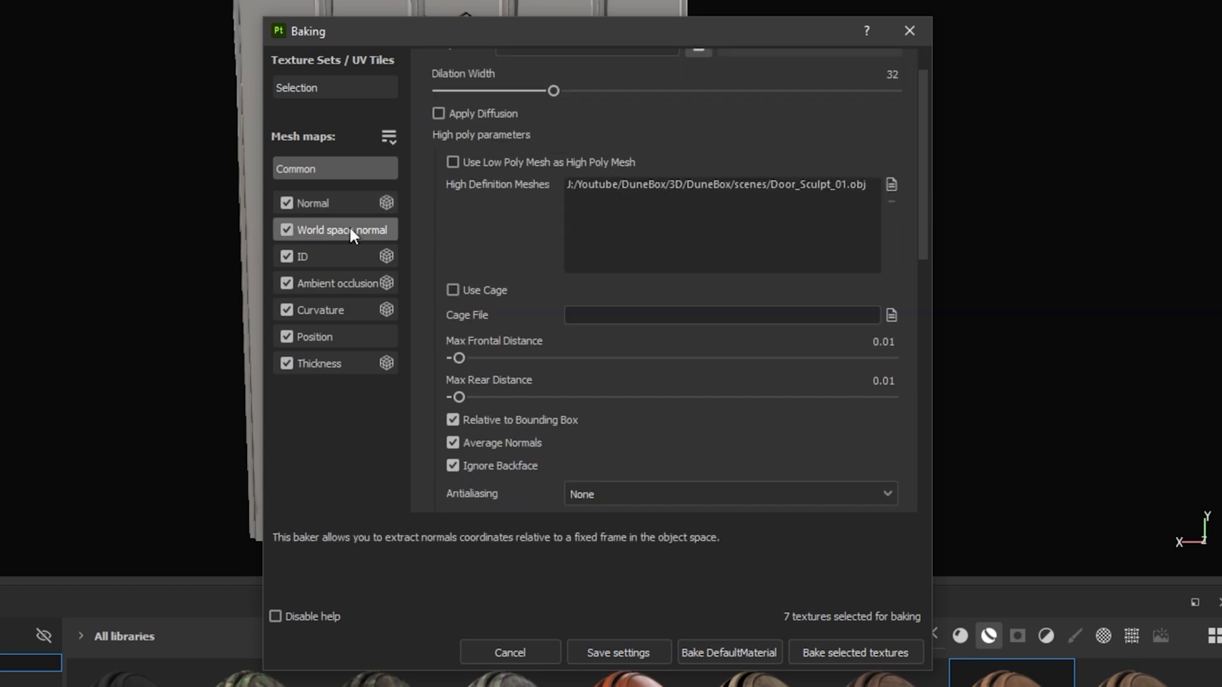
click(343, 256)
click(595, 102)
click(582, 182)
click(578, 134)
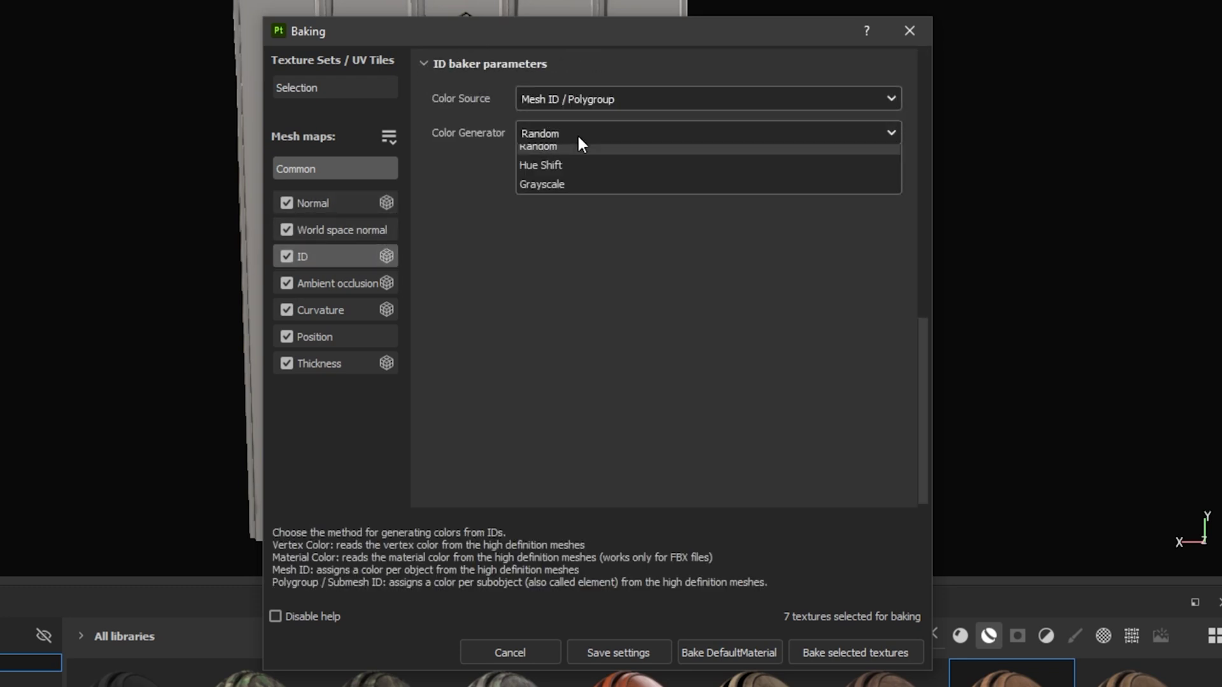
click(578, 150)
Check the ambient occlusion, curvature, position and thickness baker parameters, and bake the mesh maps for DefaultMaterial
click(337, 283)
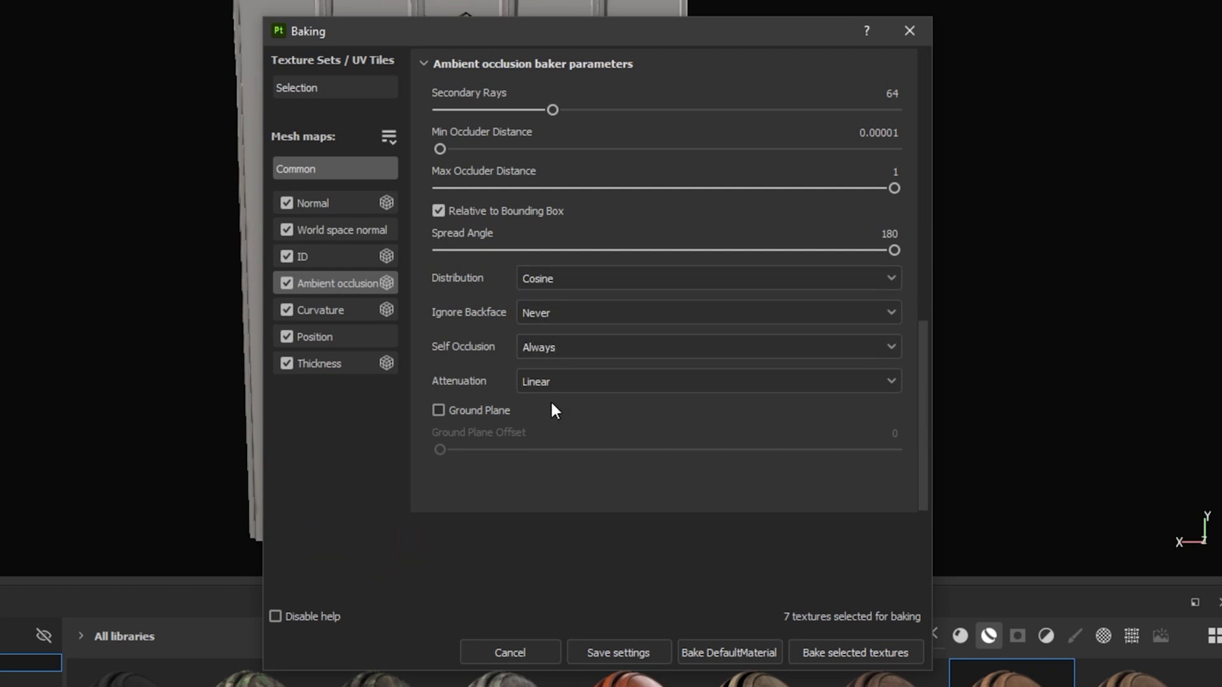
click(346, 309)
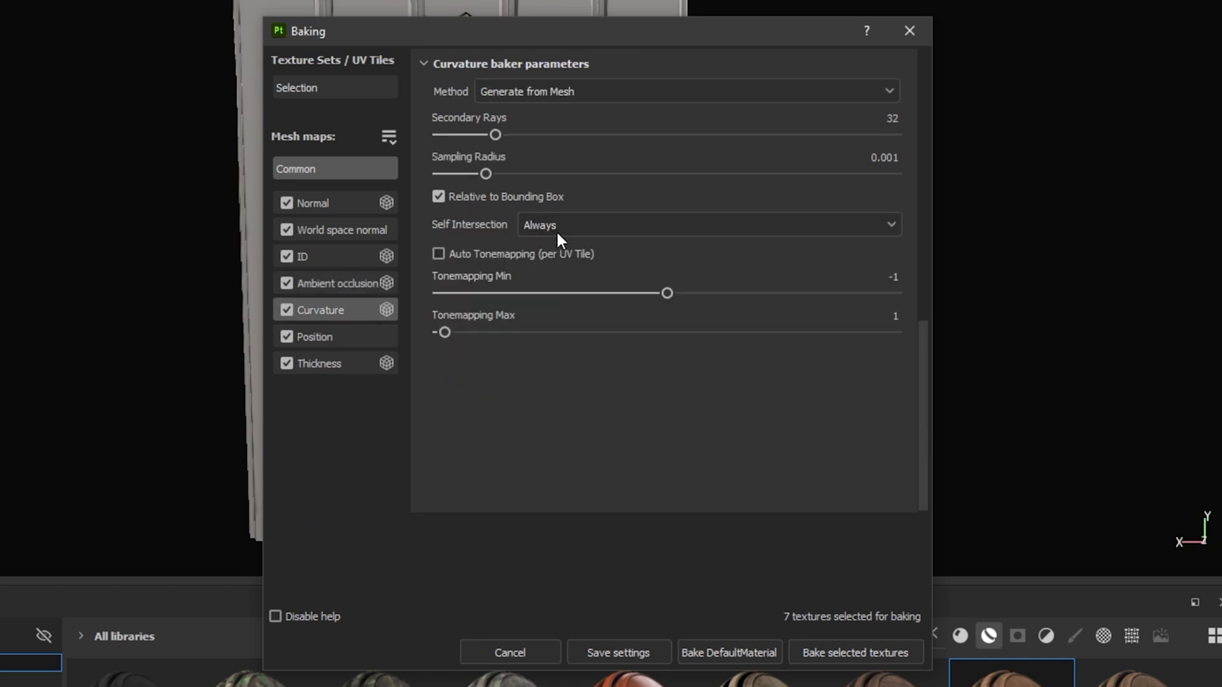
click(547, 253)
click(547, 253)
click(344, 337)
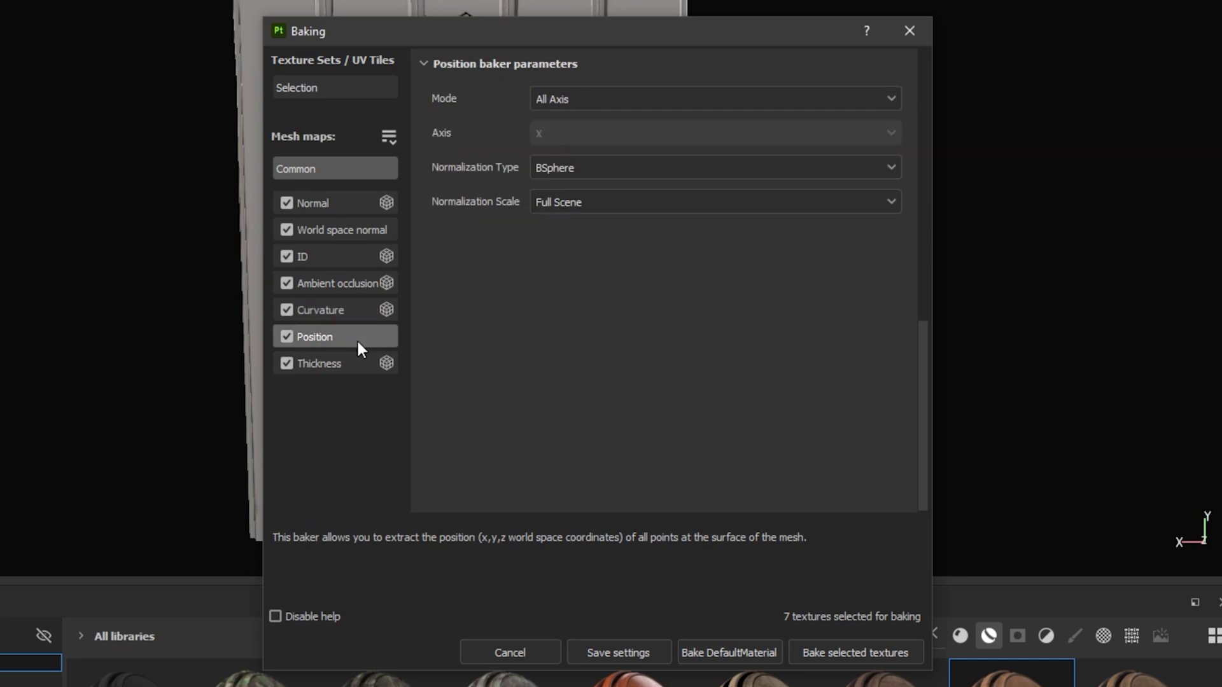
click(319, 363)
click(572, 348)
click(459, 411)
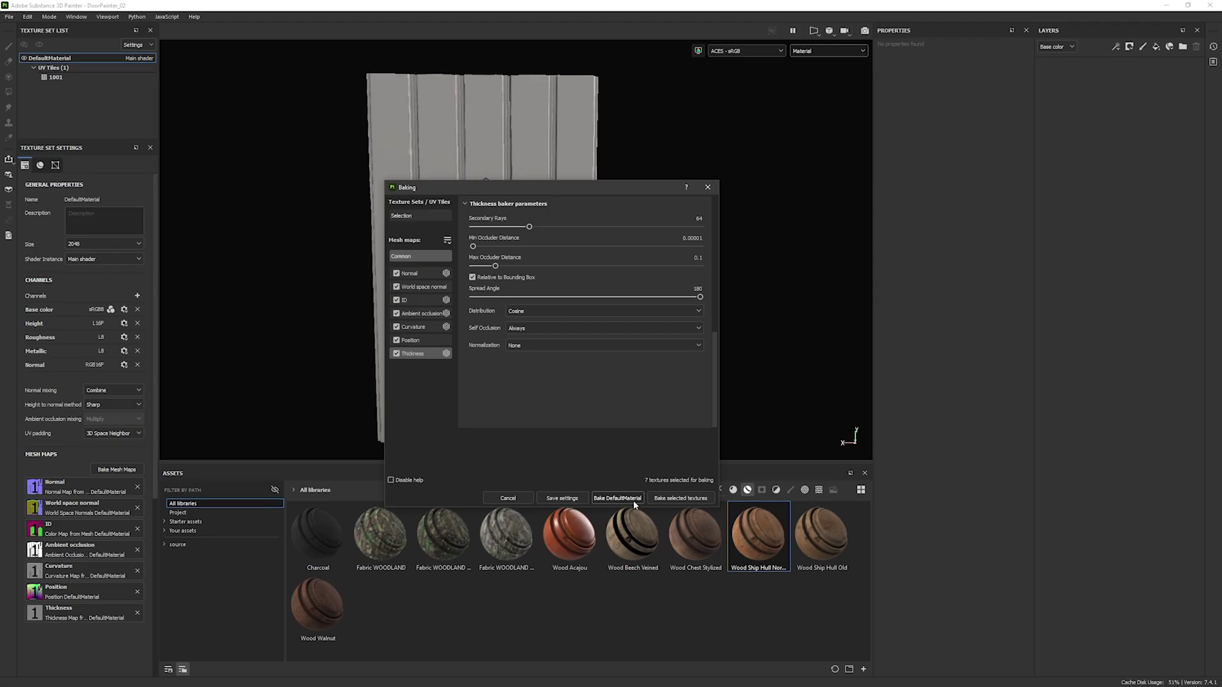
click(657, 655)
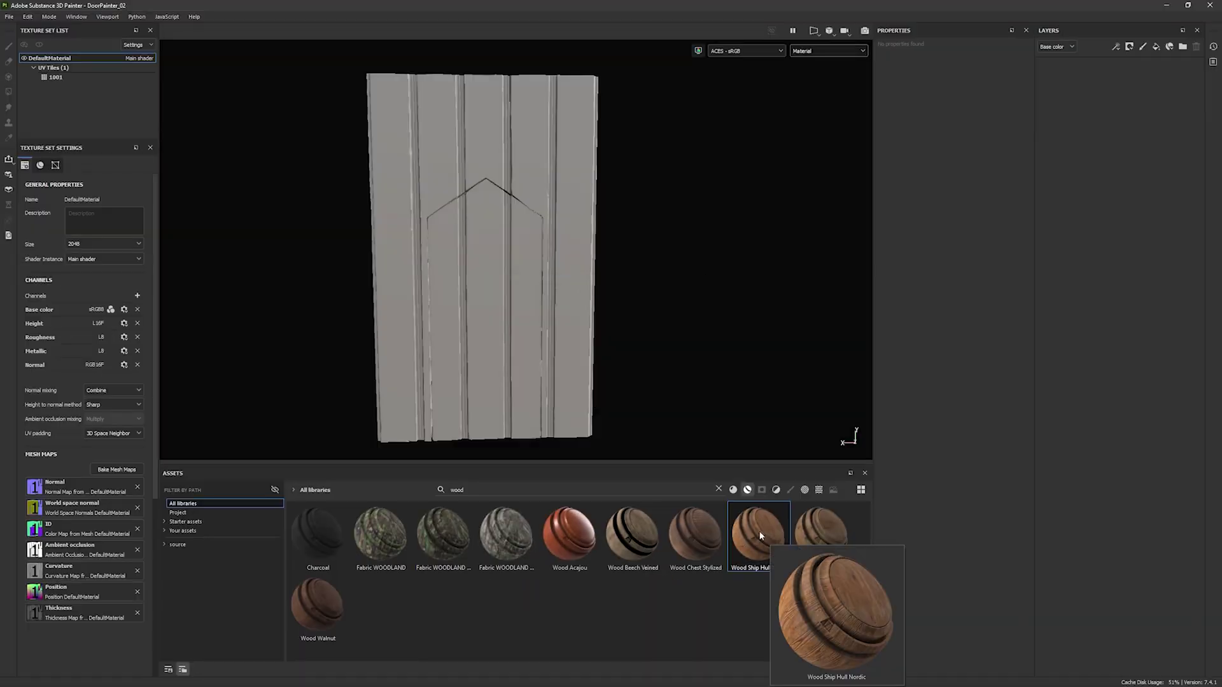
Add the Wood Ship Hull Nordic smart material to the layer stack and expand its group
drag(758, 534, 900, 414)
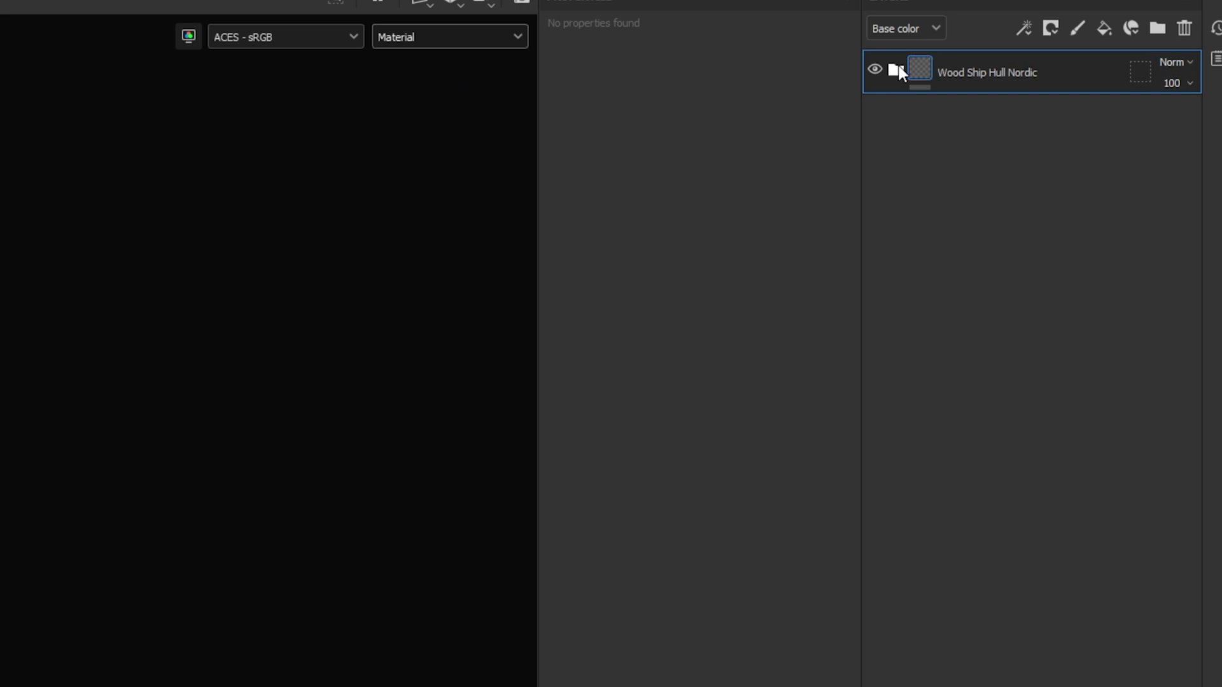
click(896, 70)
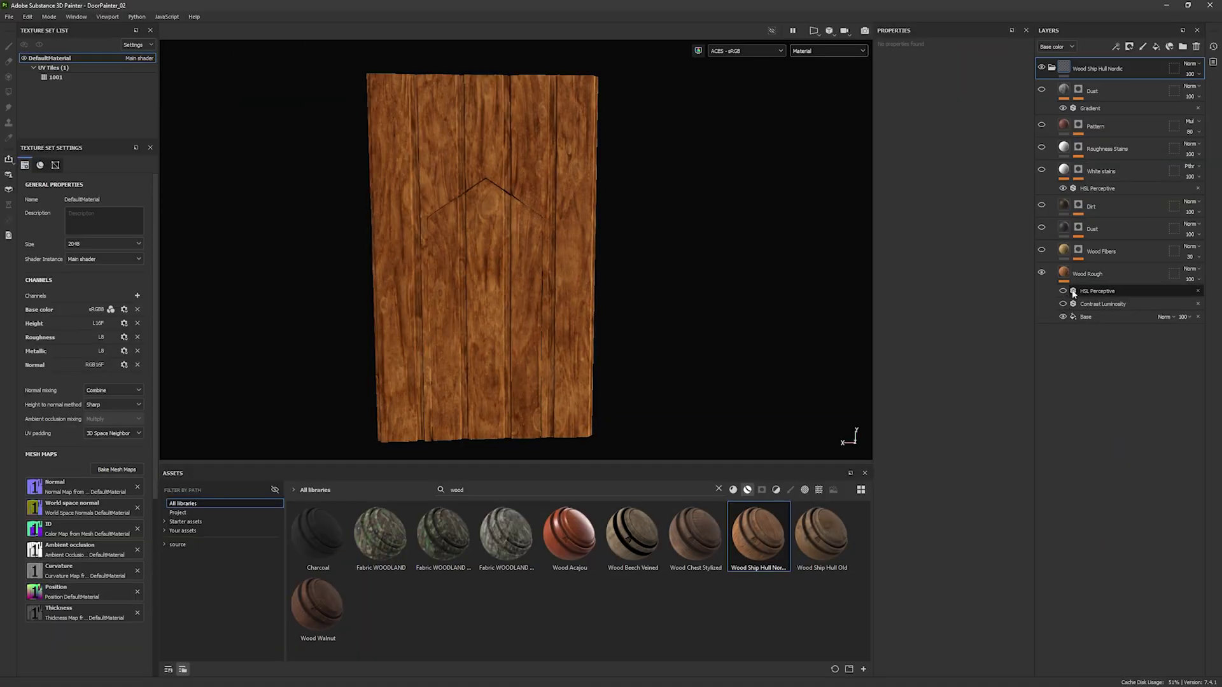
Compare the viewport with color management off and on, and check the available ACES display profiles
click(697, 52)
click(698, 51)
click(731, 51)
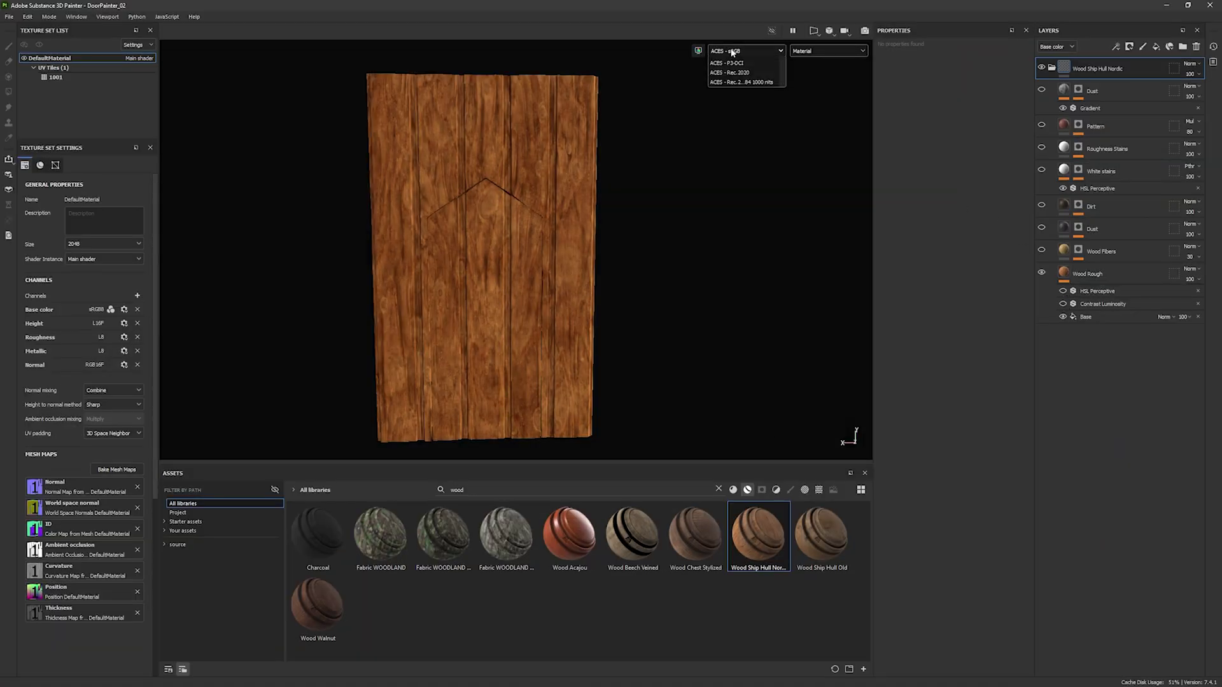
click(804, 38)
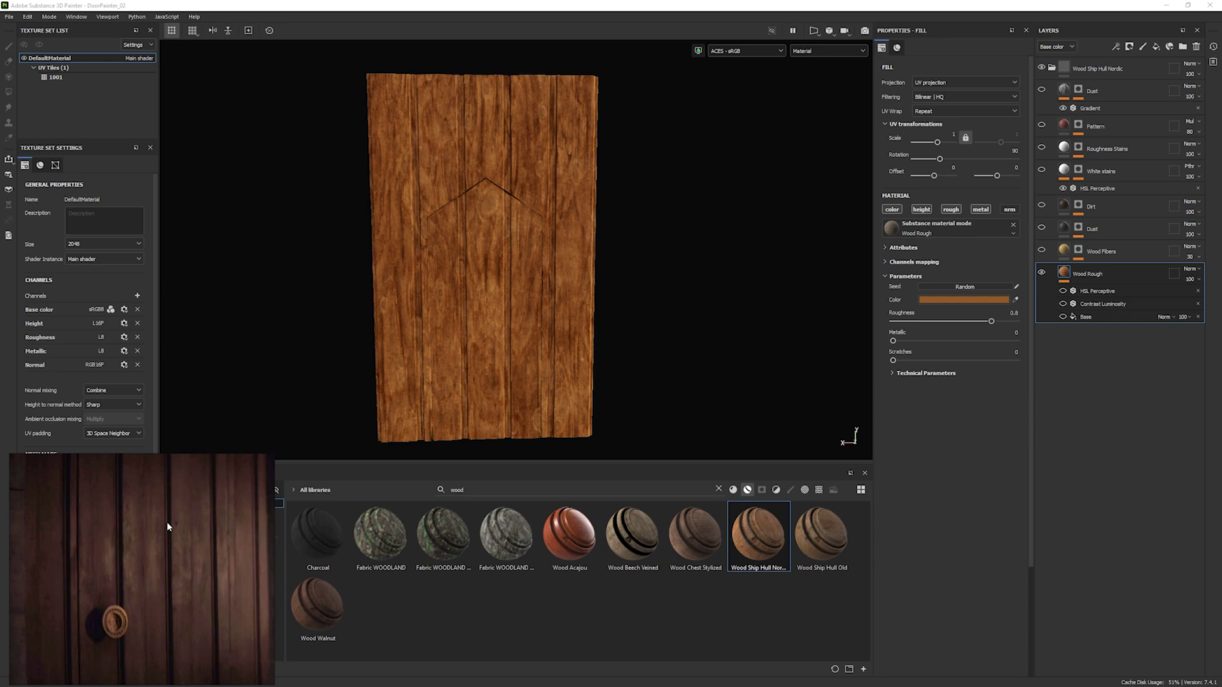
Examine the wood grain across the door's planks up close and from several angles
alt+drag(532, 285, 568, 297)
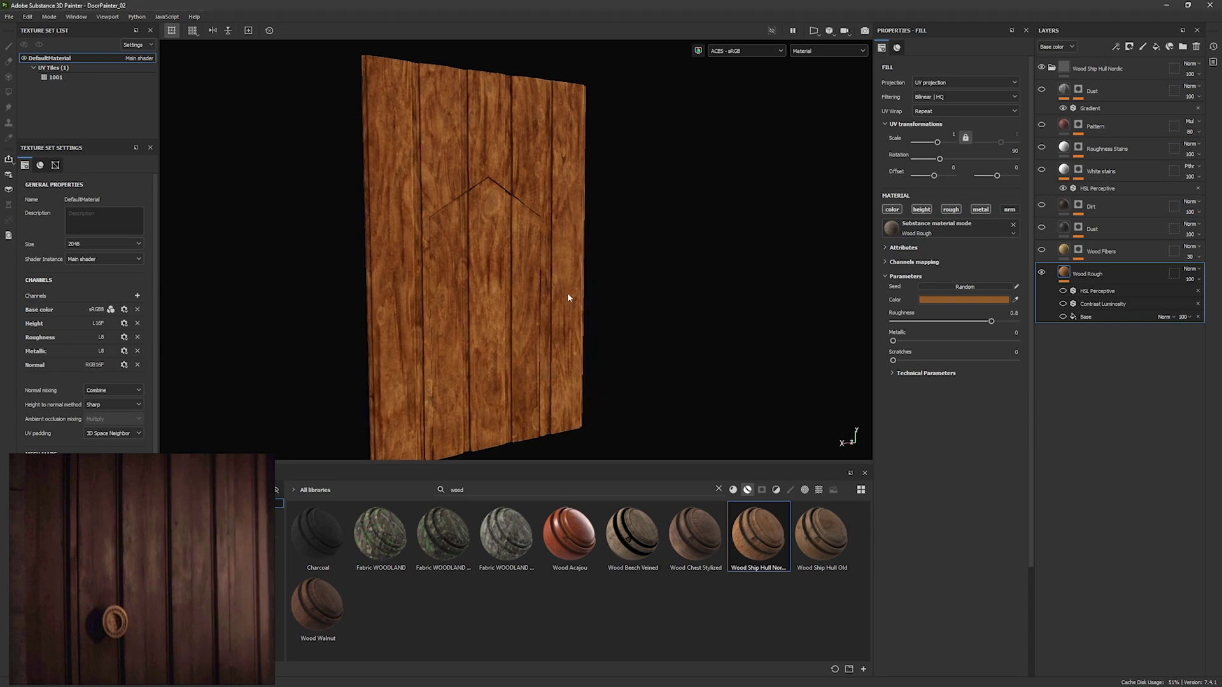
alt+right_drag(568, 296, 486, 565)
alt+drag(627, 353, 587, 306)
alt+middle_drag(586, 153, 574, 270)
scroll(581, 345, down, 3)
alt+drag(574, 270, 564, 266)
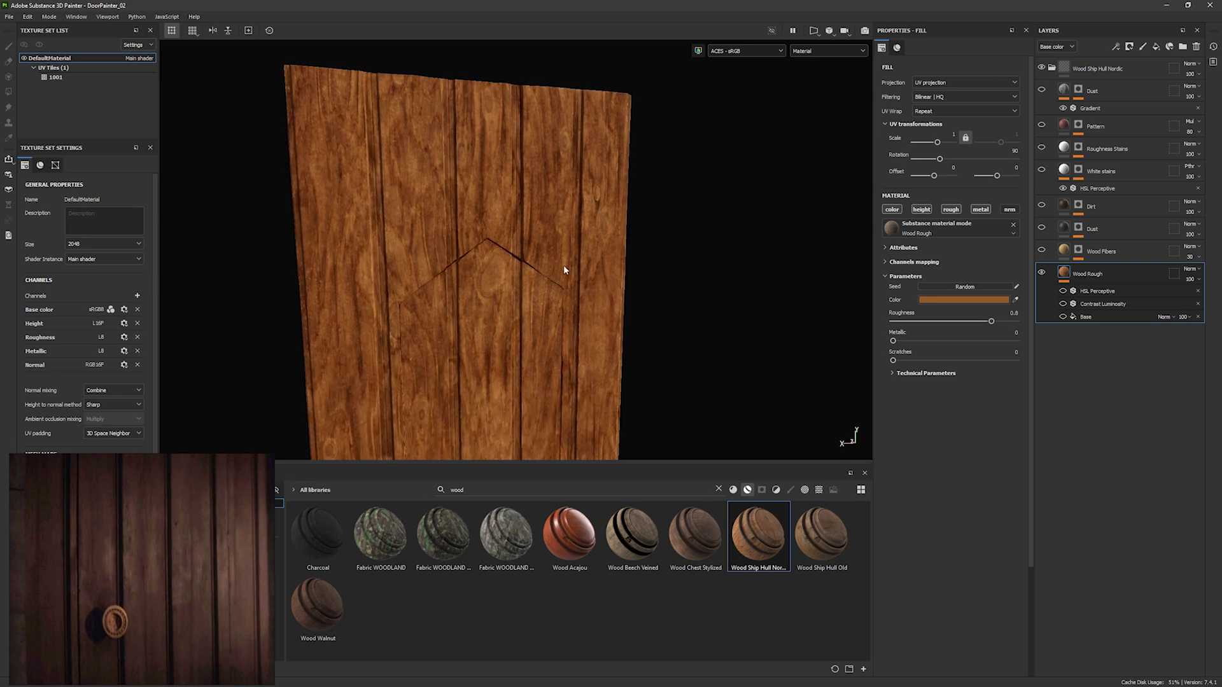
alt+right_drag(563, 266, 600, 163)
alt+drag(600, 164, 582, 167)
alt+middle_drag(565, 308, 547, 220)
alt+drag(558, 238, 555, 256)
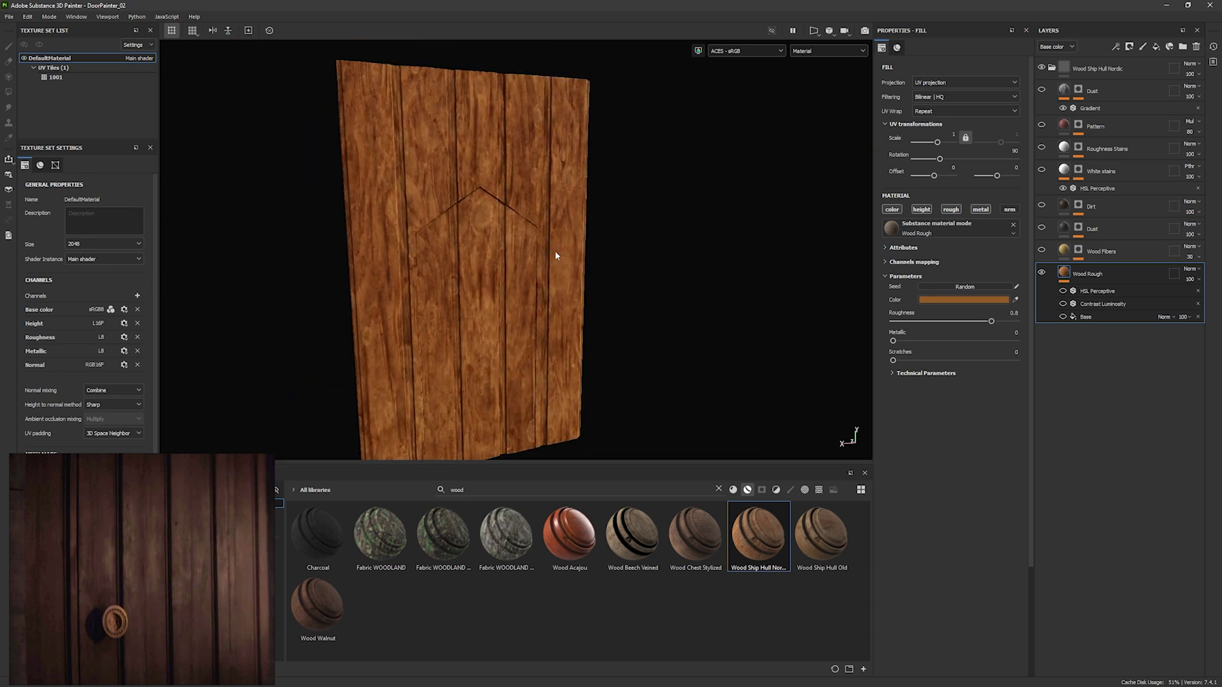
Collapse the Wood Ship Hull Nordic group and name new folders above it OutterDoor and InnerDoor
click(1052, 68)
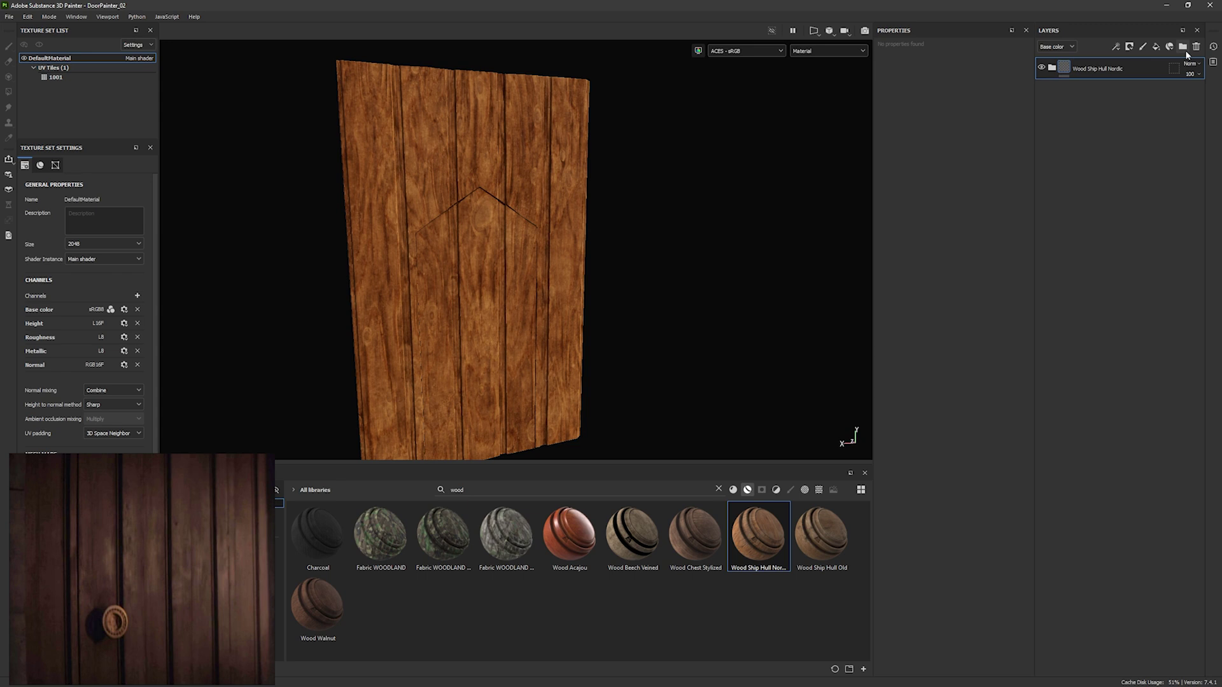
double_click(1084, 69)
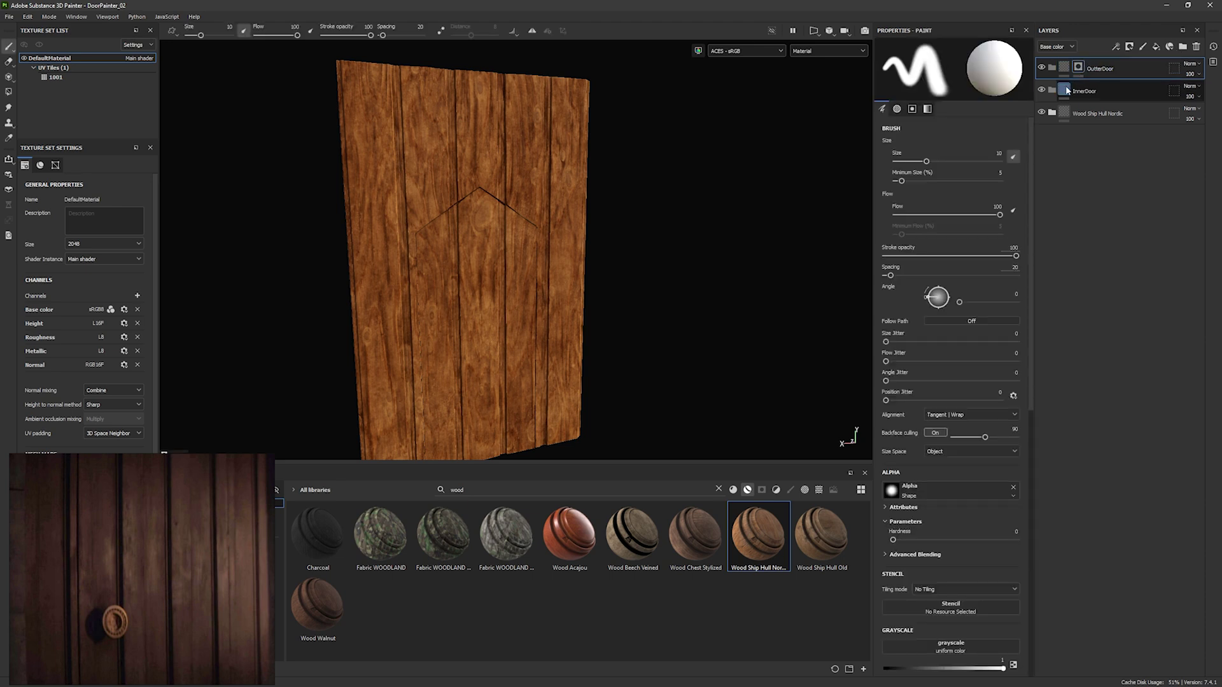
Add a black mask to the InnerDoor folder and move the Wood Ship Hull Nordic group into it
click(1082, 91)
right_click(1082, 91)
click(1090, 104)
drag(1105, 120, 1109, 94)
click(1098, 108)
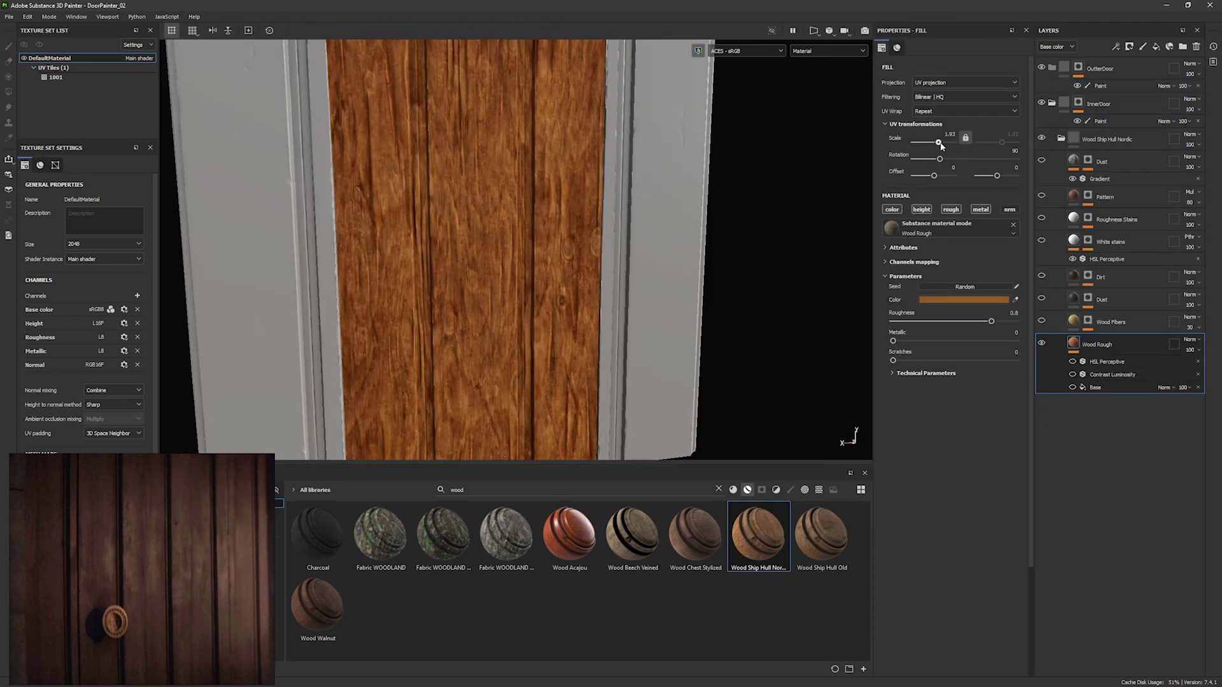
Set the Wood Rough layer's UV scale to about 2.17, normal intensity to 0.05 and height range to 0.01, and lower its roughness
drag(936, 143, 942, 143)
click(922, 374)
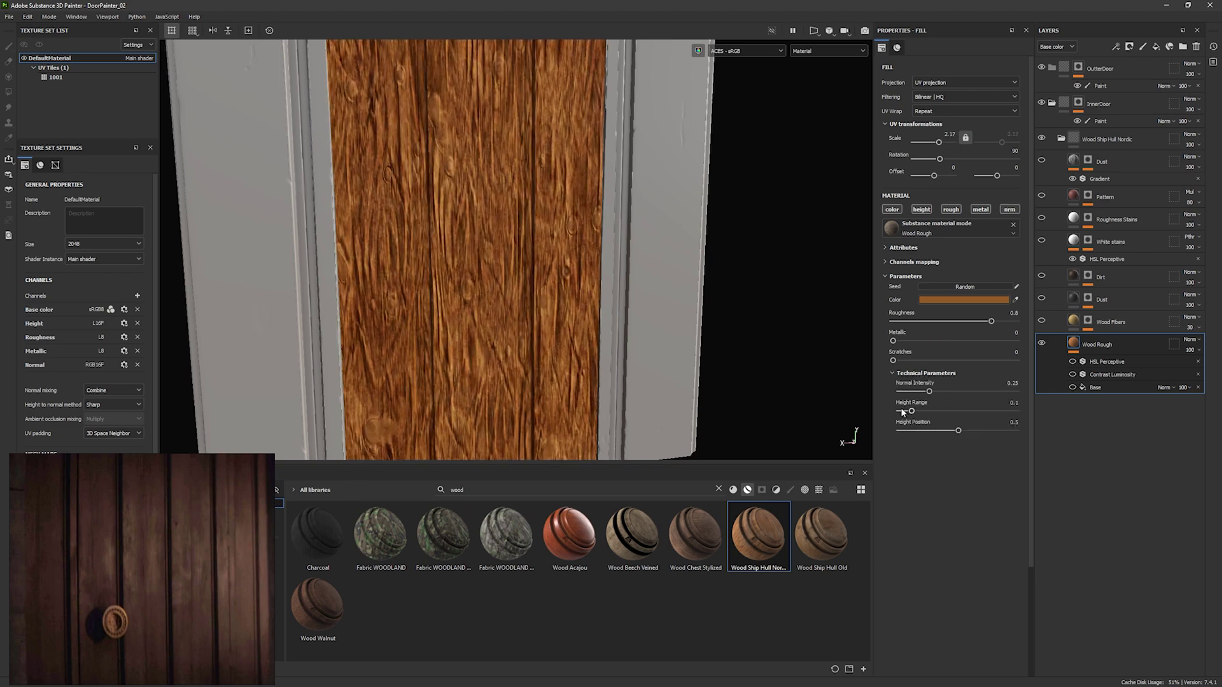
drag(909, 393, 901, 393)
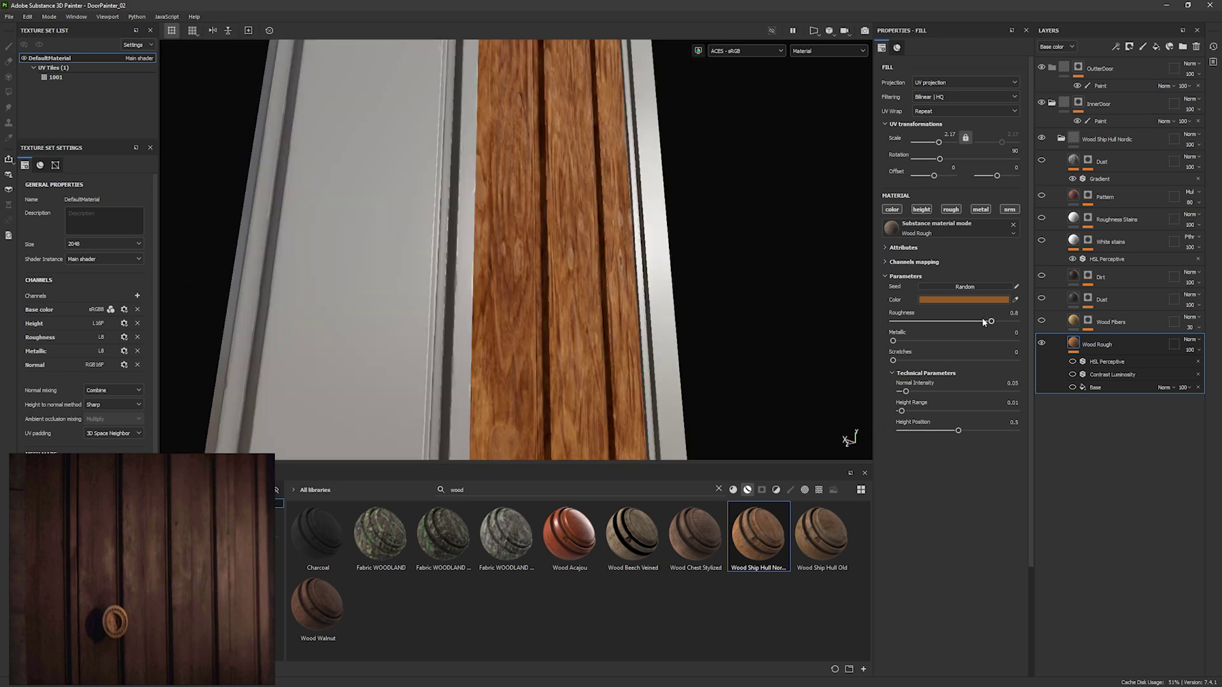
drag(991, 321, 950, 322)
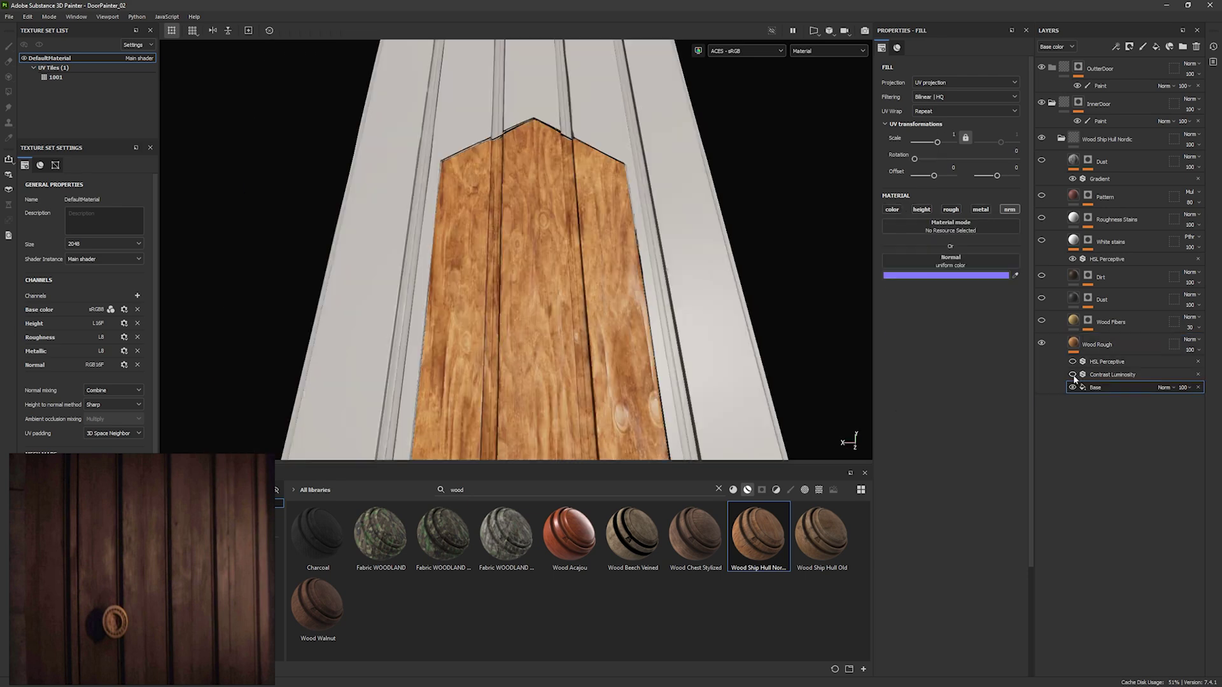
Enable Wood Rough's Contrast Luminosity filter and set contrast to about -0.64 and luminosity to about -0.27
click(1072, 374)
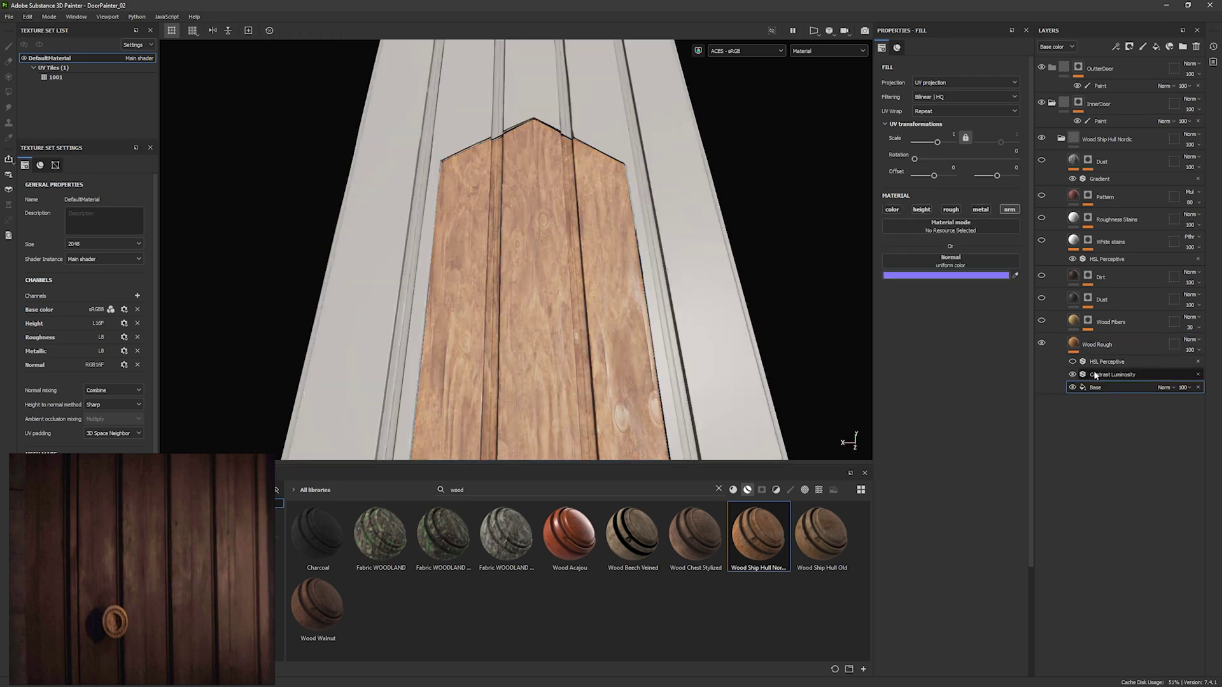
click(1094, 373)
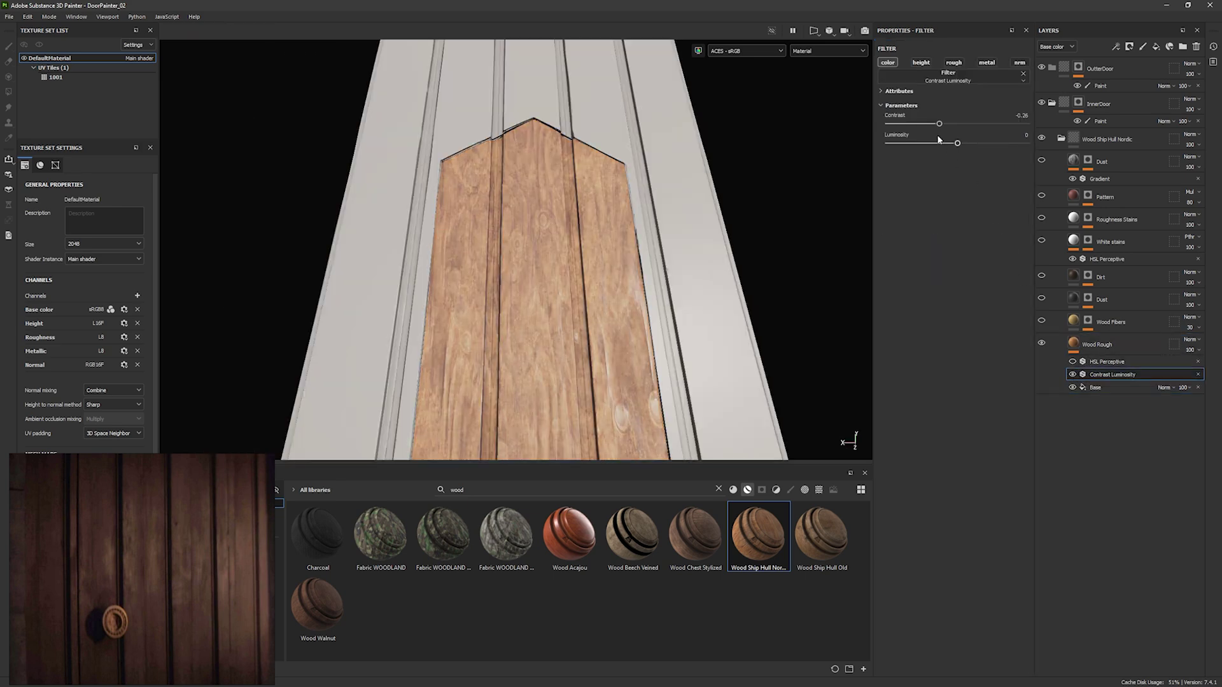
alt+drag(691, 261, 676, 325)
mouse_move(677, 325)
shift+right_down()
mouse_move(700, 319)
mouse_move(685, 315)
shift+right_up()
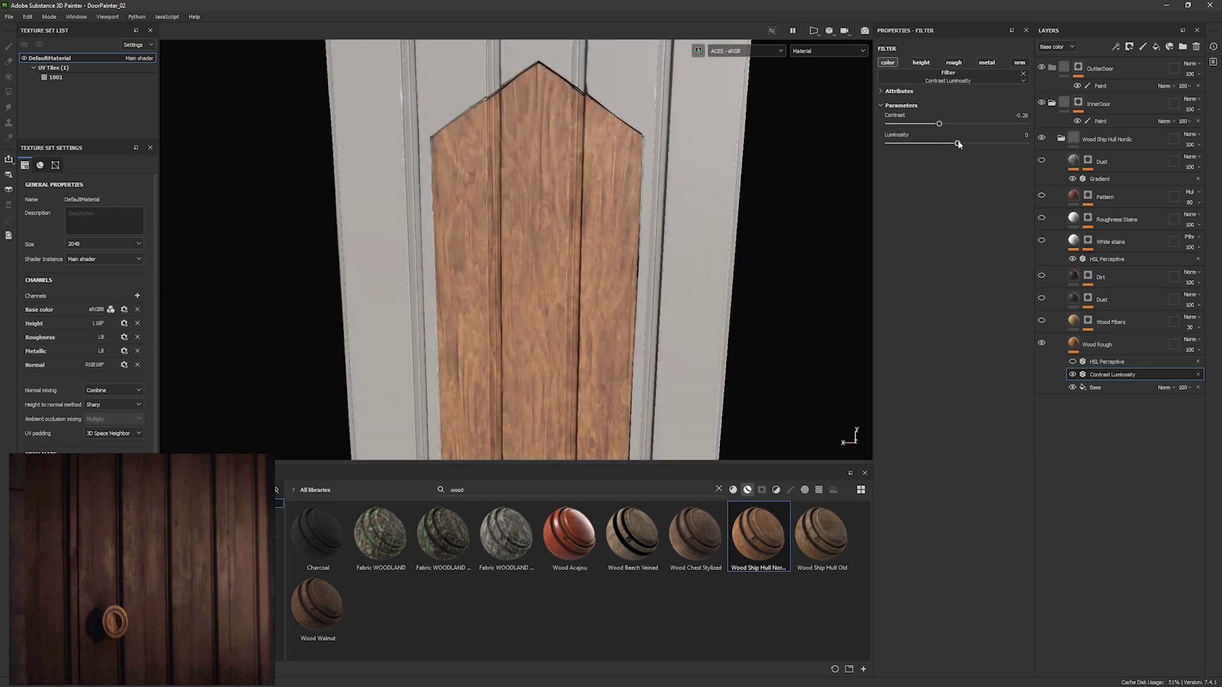
mouse_move(958, 145)
mouse_down()
mouse_move(919, 125)
mouse_move(938, 141)
mouse_up()
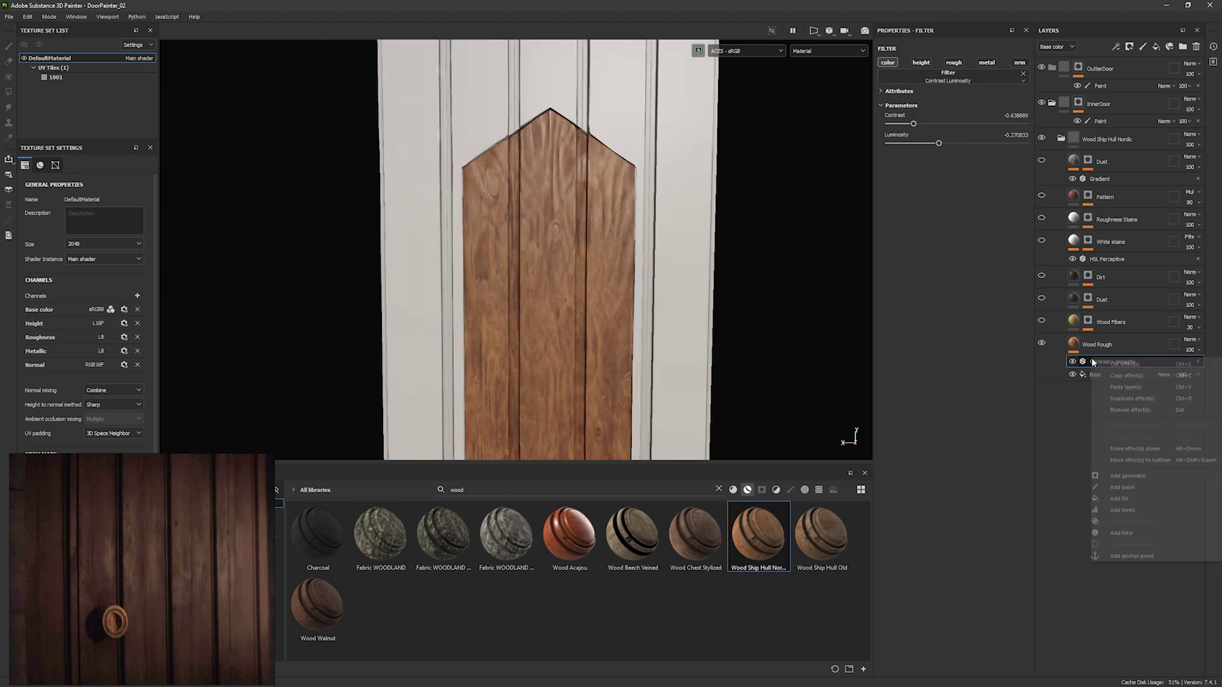
Add a Levels effect above Contrast Luminosity on Wood Rough and make it affect the Roughness channel
click(1129, 509)
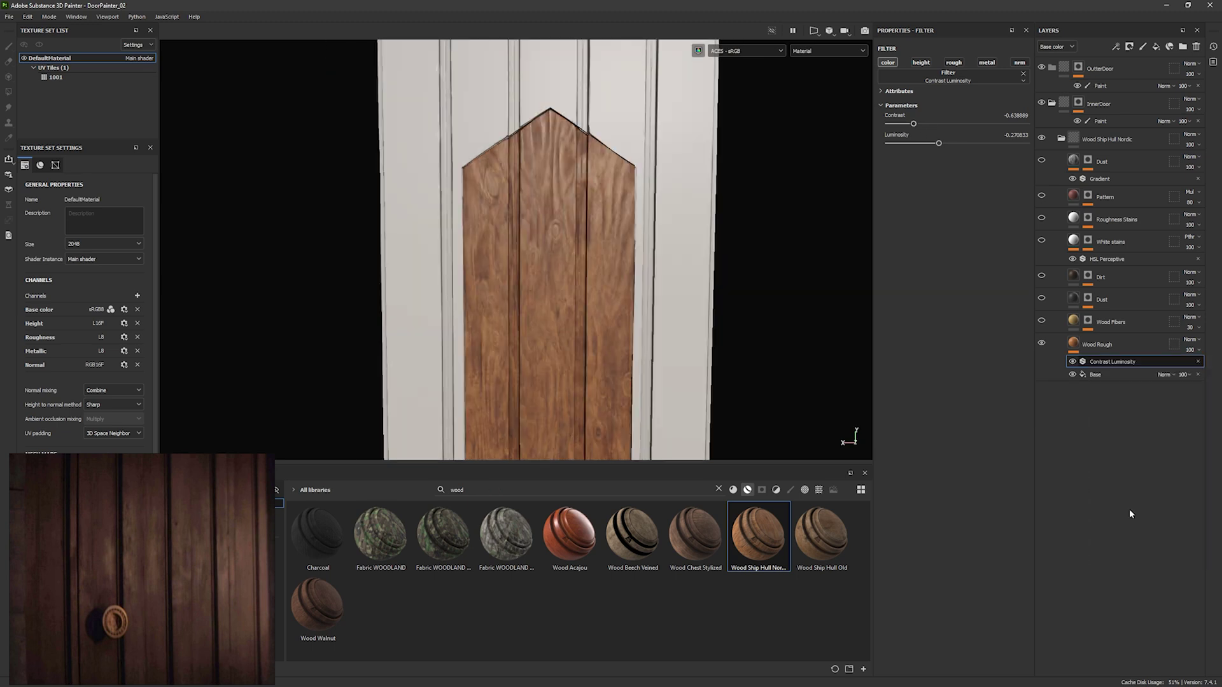
click(953, 64)
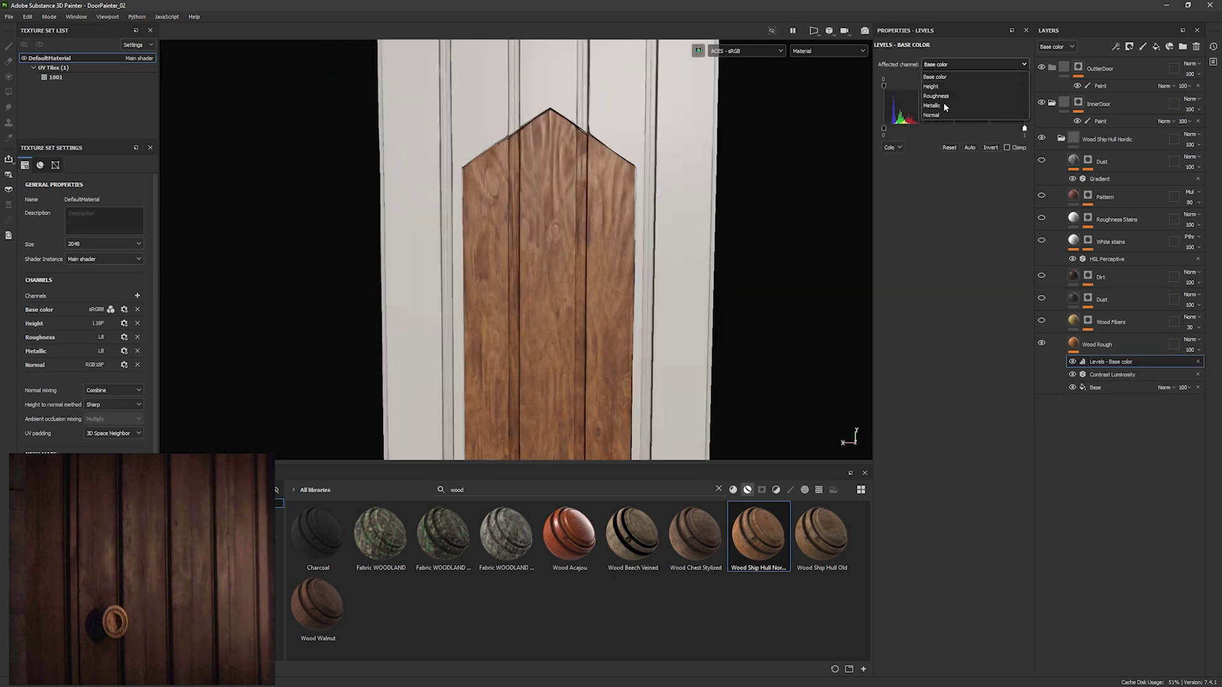
click(946, 97)
Narrow the roughness Levels output range to about 0.315 minimum and 0.624 maximum
mouse_move(714, 224)
alt+mouse_down()
mouse_move(643, 237)
mouse_move(657, 261)
mouse_move(709, 238)
alt+mouse_up()
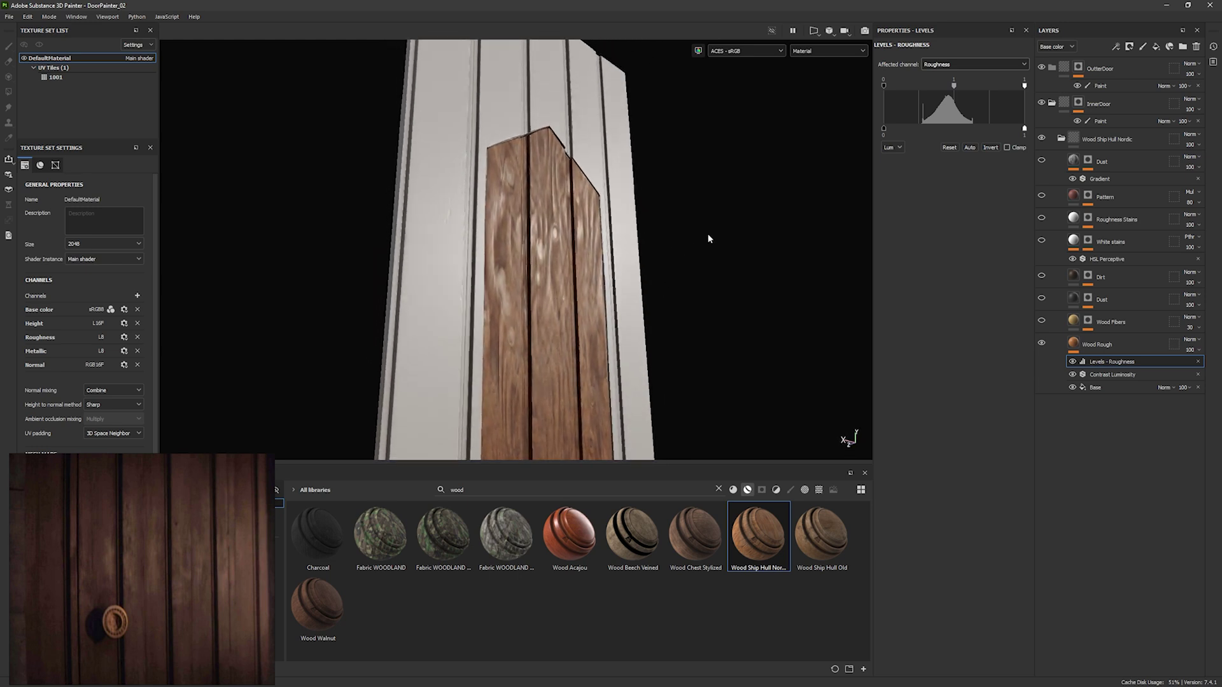
drag(1024, 129, 1005, 129)
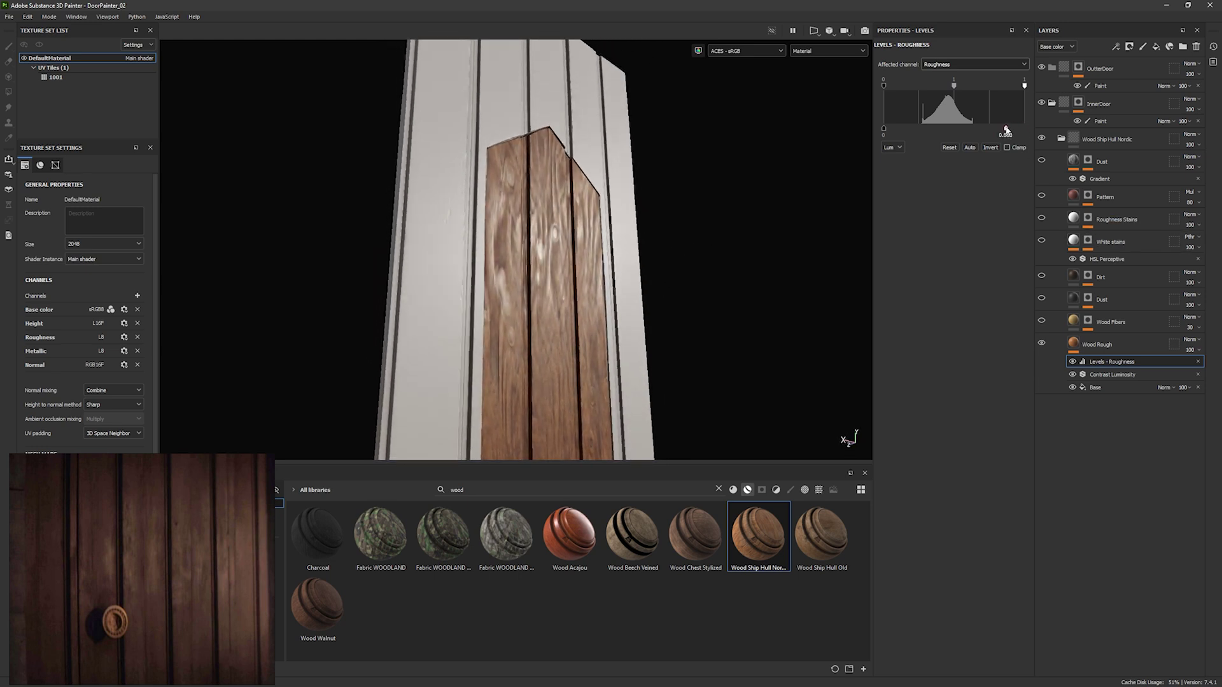
drag(889, 132, 902, 133)
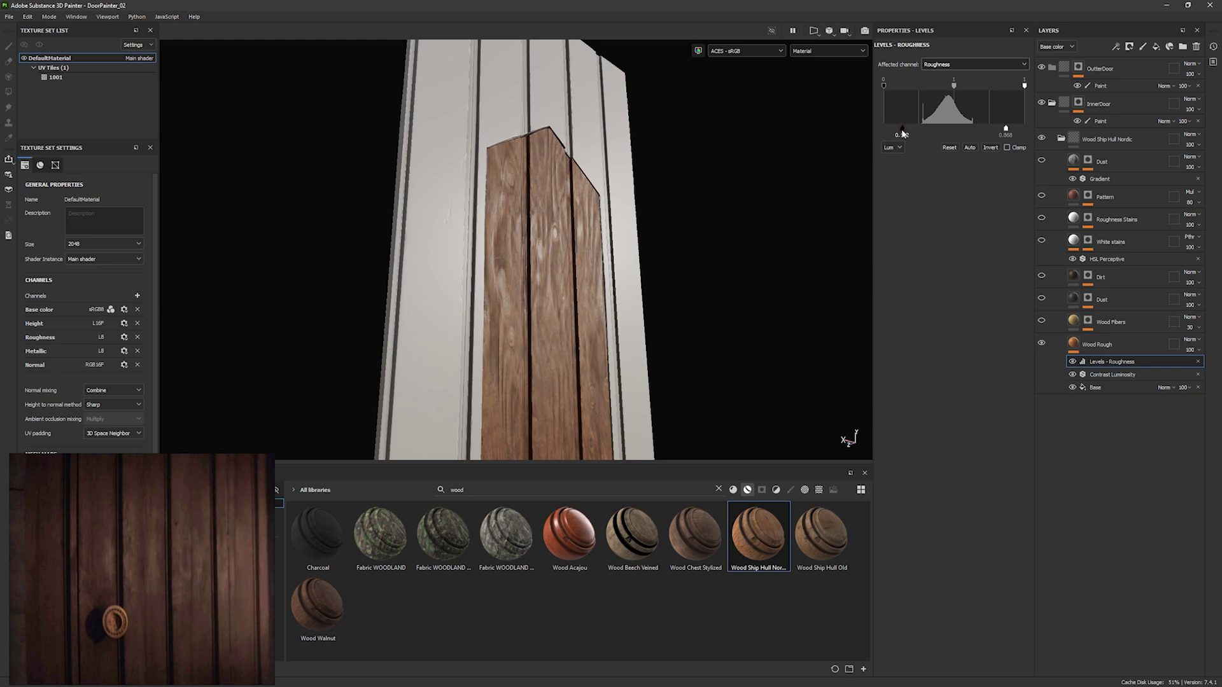
drag(1006, 129, 976, 130)
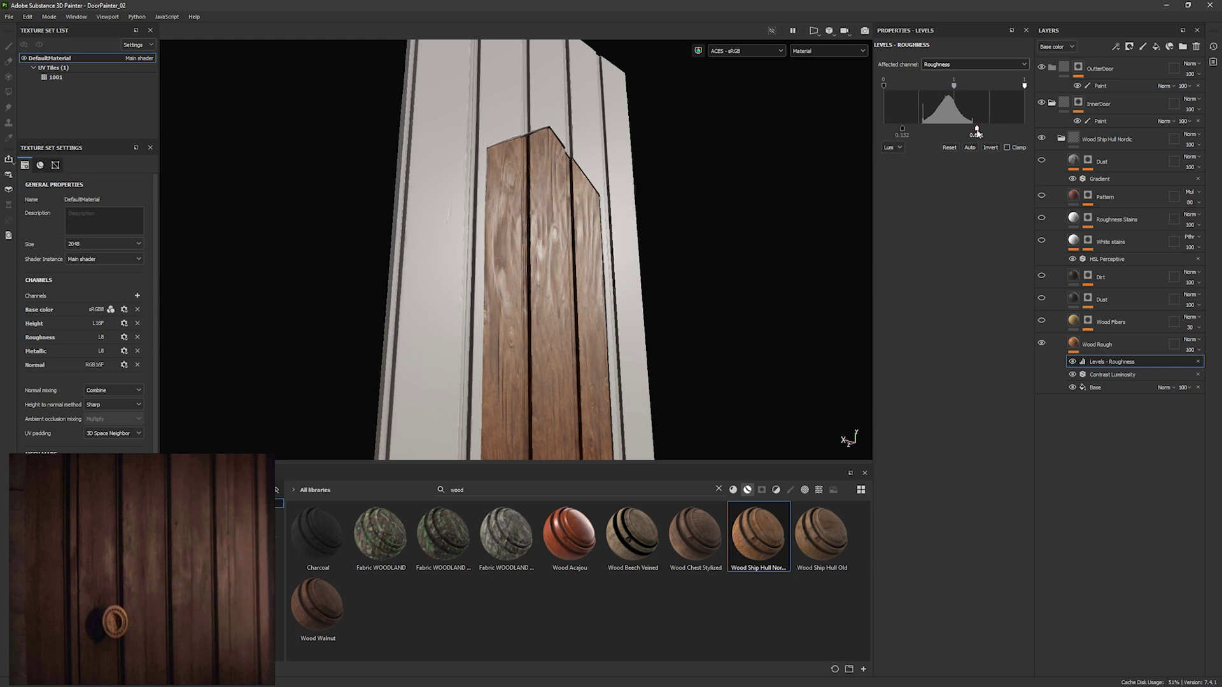
drag(902, 130, 926, 132)
Add a Levels effect for Wood Rough's base color and set its output range to about 0.034 minimum and 0.536 maximum
alt+drag(665, 287, 691, 276)
right_click(1094, 358)
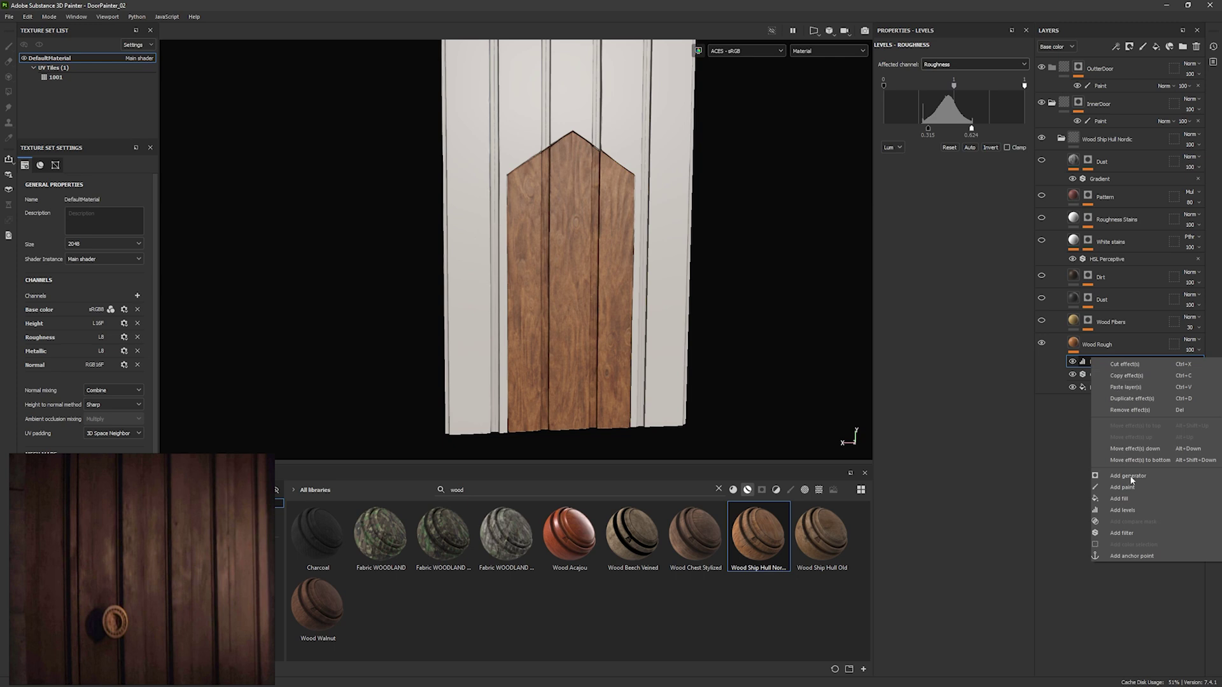
click(1137, 511)
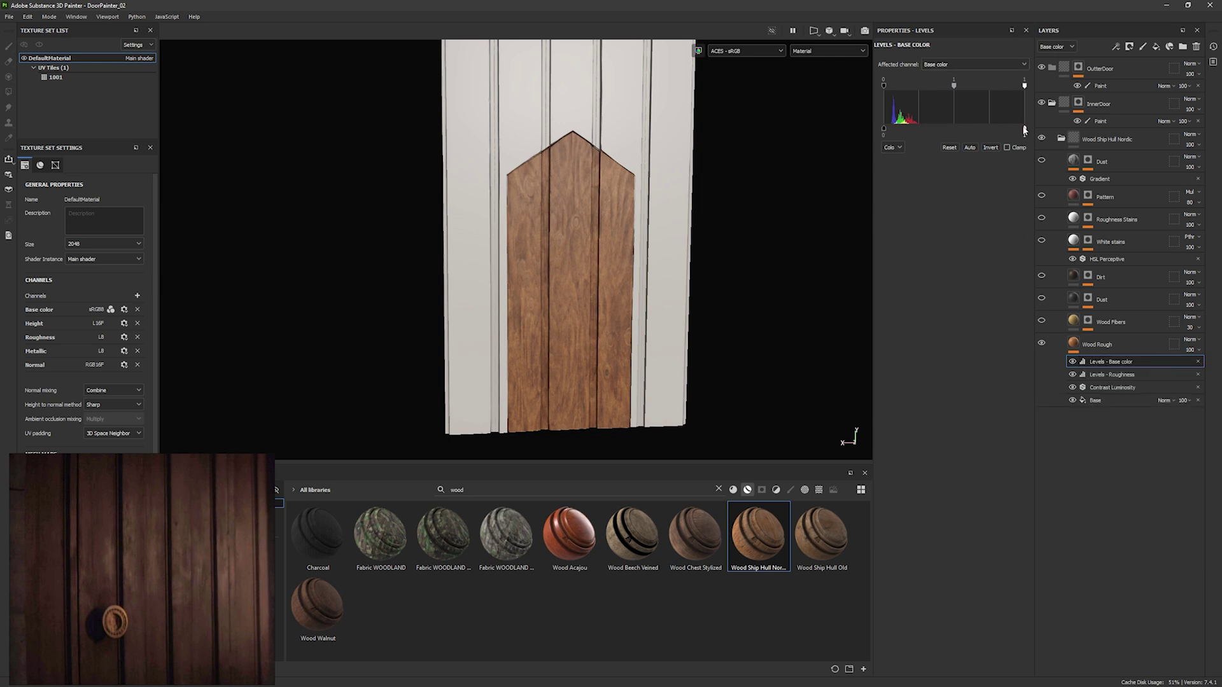
drag(1008, 129, 944, 133)
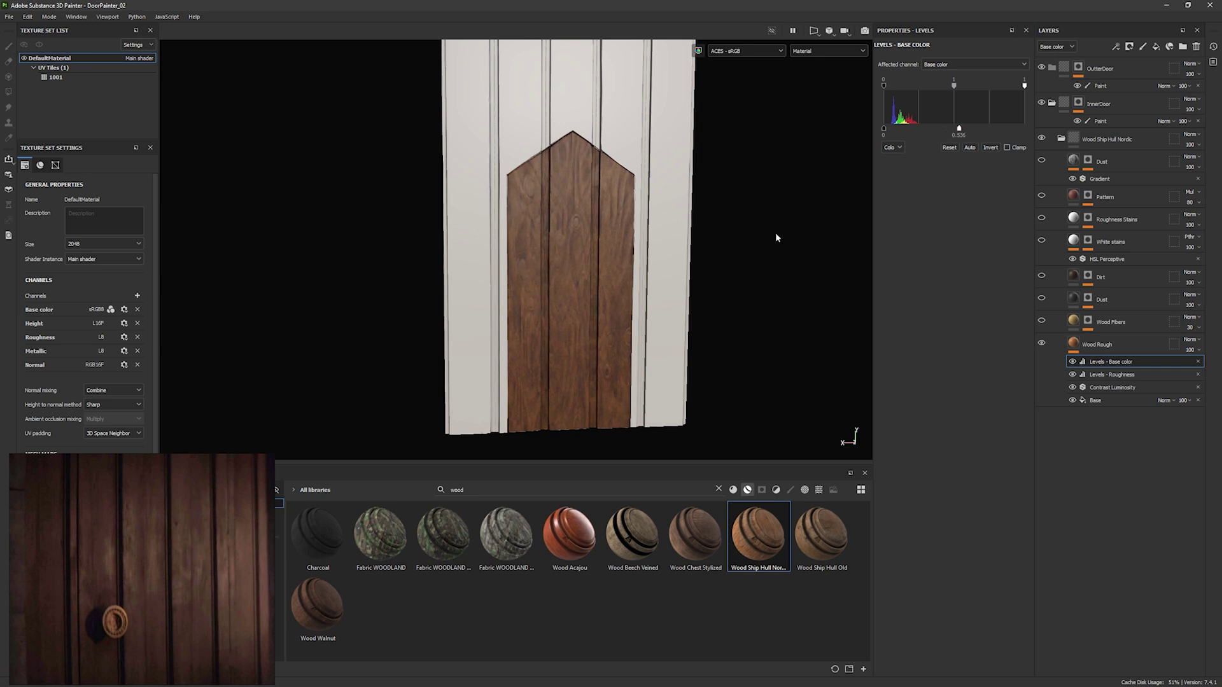
mouse_move(691, 291)
shift+right_down()
mouse_move(711, 293)
mouse_move(678, 290)
shift+right_up()
alt+middle_drag(679, 292, 679, 348)
alt+drag(679, 349, 638, 350)
alt+middle_drag(638, 351, 641, 312)
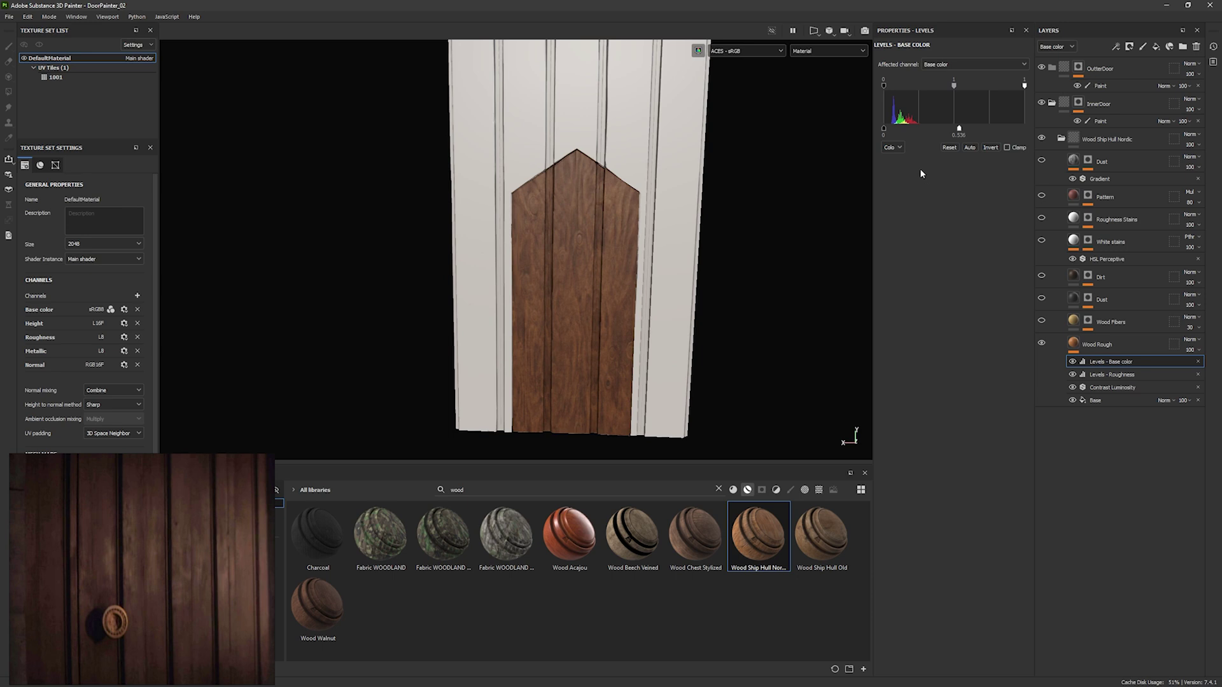
drag(886, 131, 889, 131)
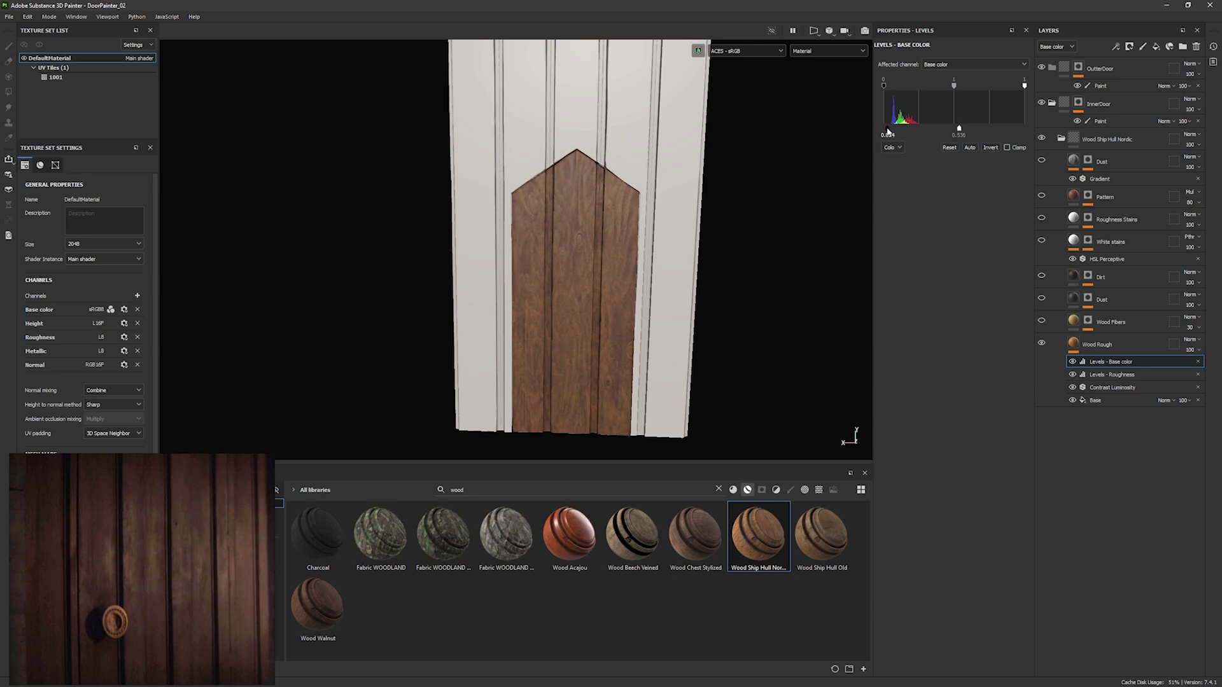
alt+drag(702, 262, 732, 299)
Show the Wood Fibers layer and select the wood_pattern_01 fill in its mask
click(1059, 321)
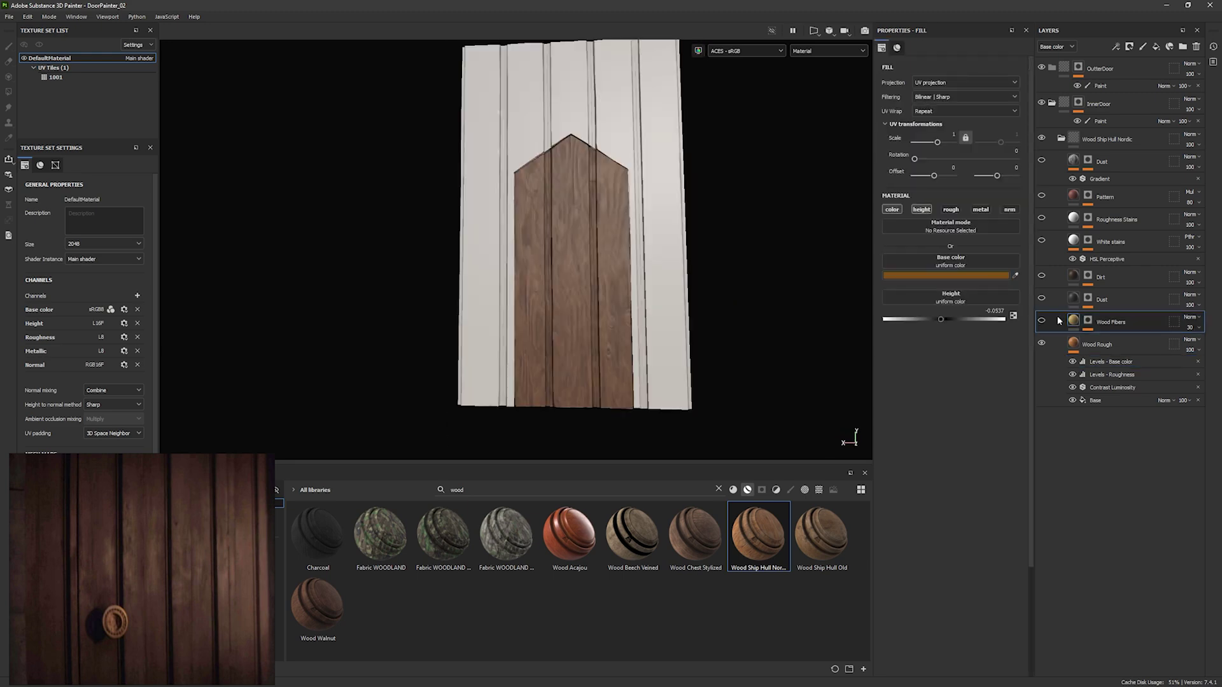
click(1042, 322)
click(1089, 321)
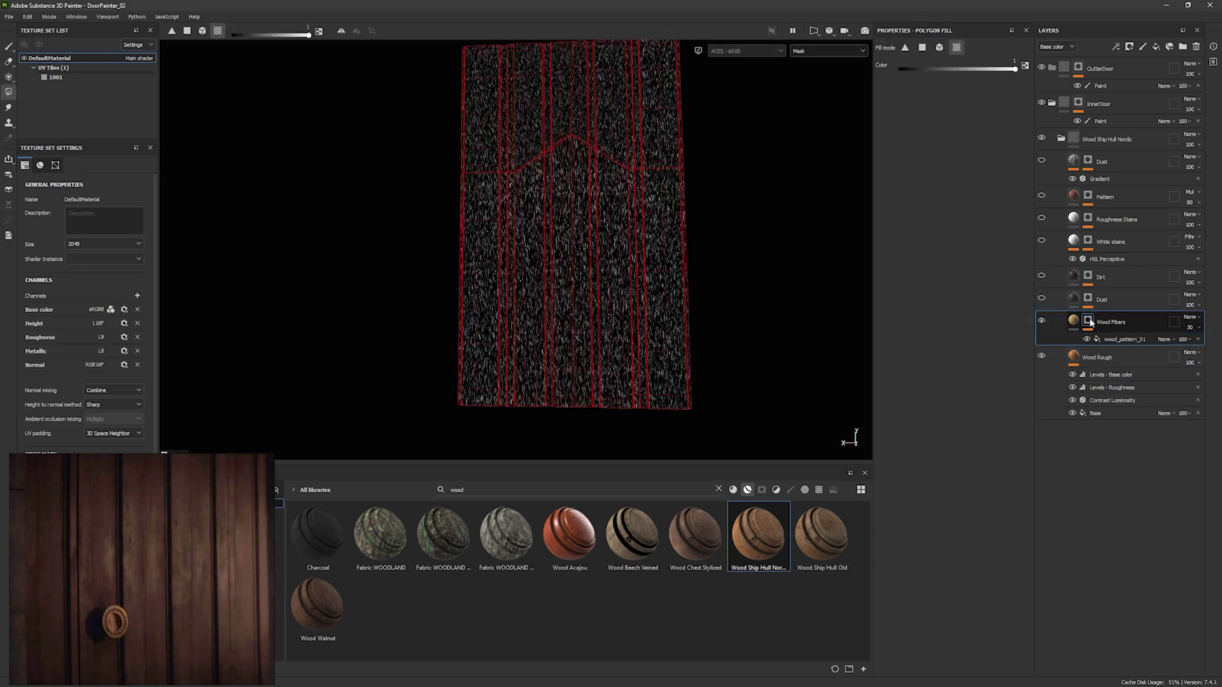
click(1108, 339)
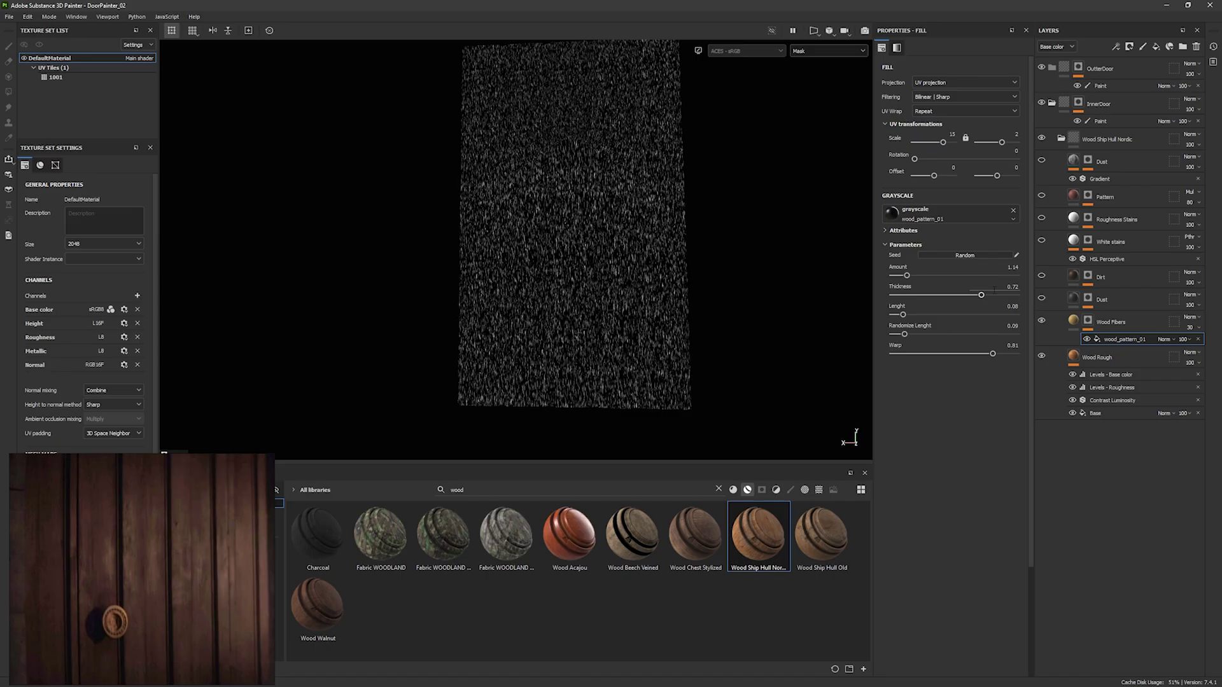
Set wood_pattern_01's amount to about 0.81, thickness to 0, length to 1, randomize length to 0.06 and warp to about 0.18
alt+right_drag(636, 184, 683, 322)
click(935, 294)
click(912, 275)
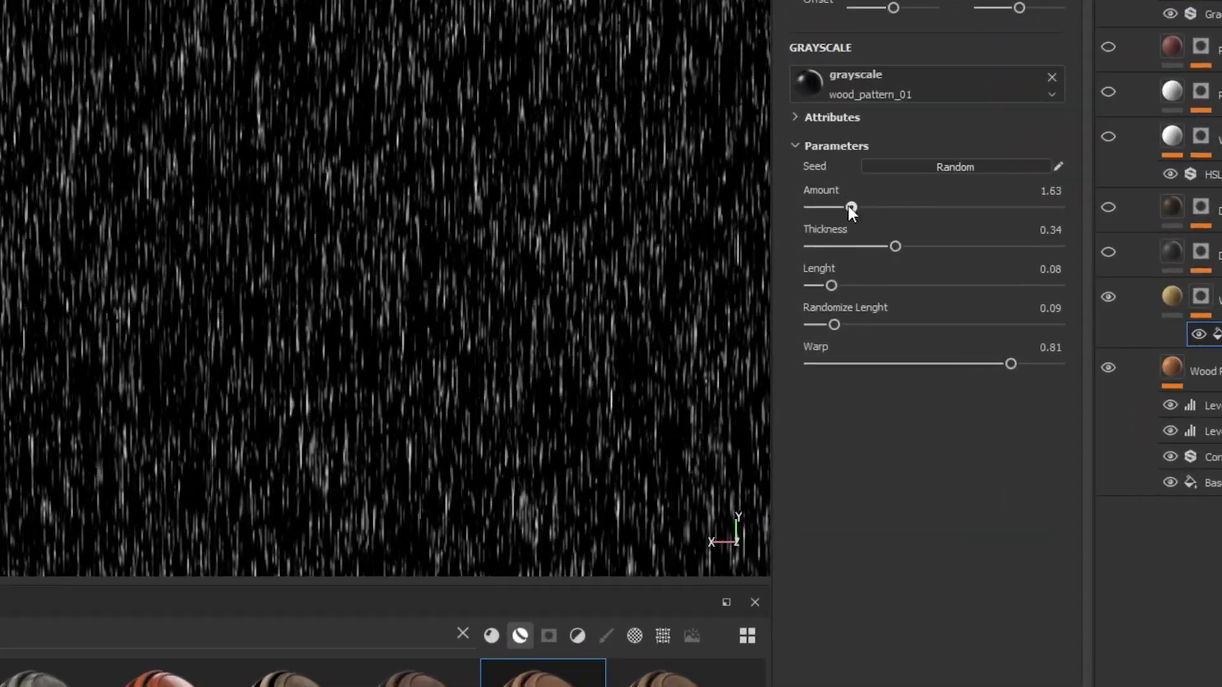
drag(850, 208, 859, 208)
drag(1011, 364, 955, 365)
drag(830, 285, 998, 286)
mouse_move(832, 325)
mouse_down()
mouse_move(809, 321)
mouse_move(826, 325)
mouse_up()
drag(999, 286, 811, 247)
drag(895, 285, 998, 285)
drag(858, 207, 840, 207)
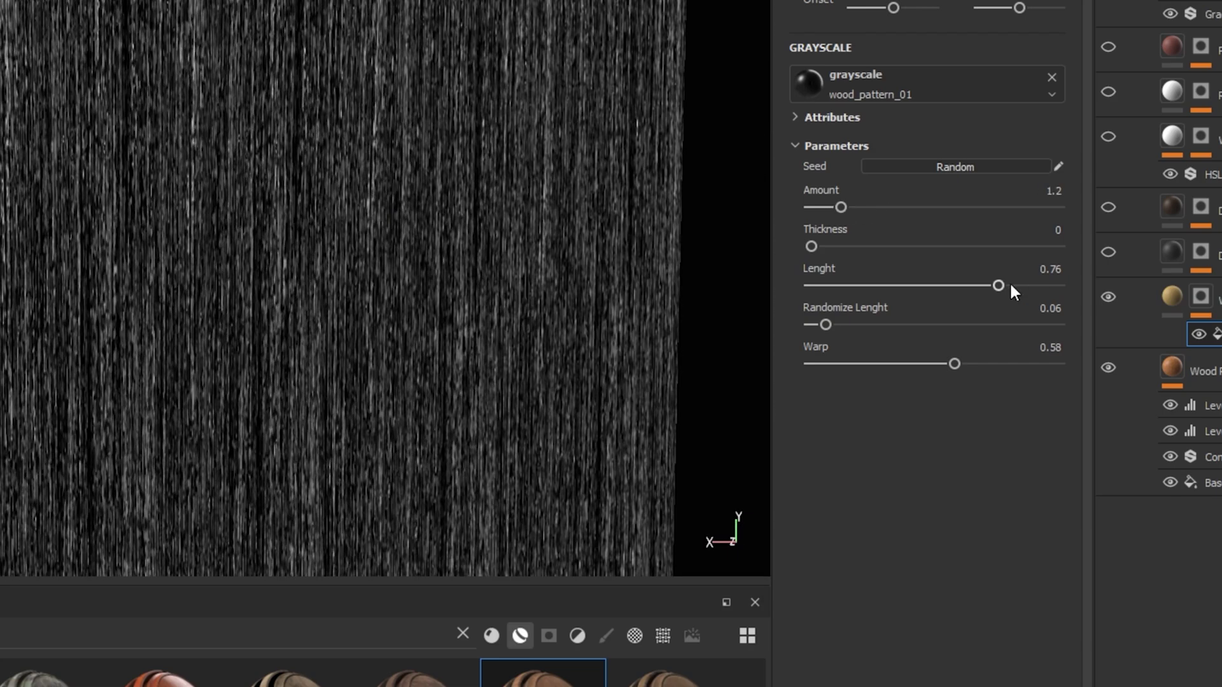
drag(998, 285, 1065, 285)
drag(954, 364, 850, 364)
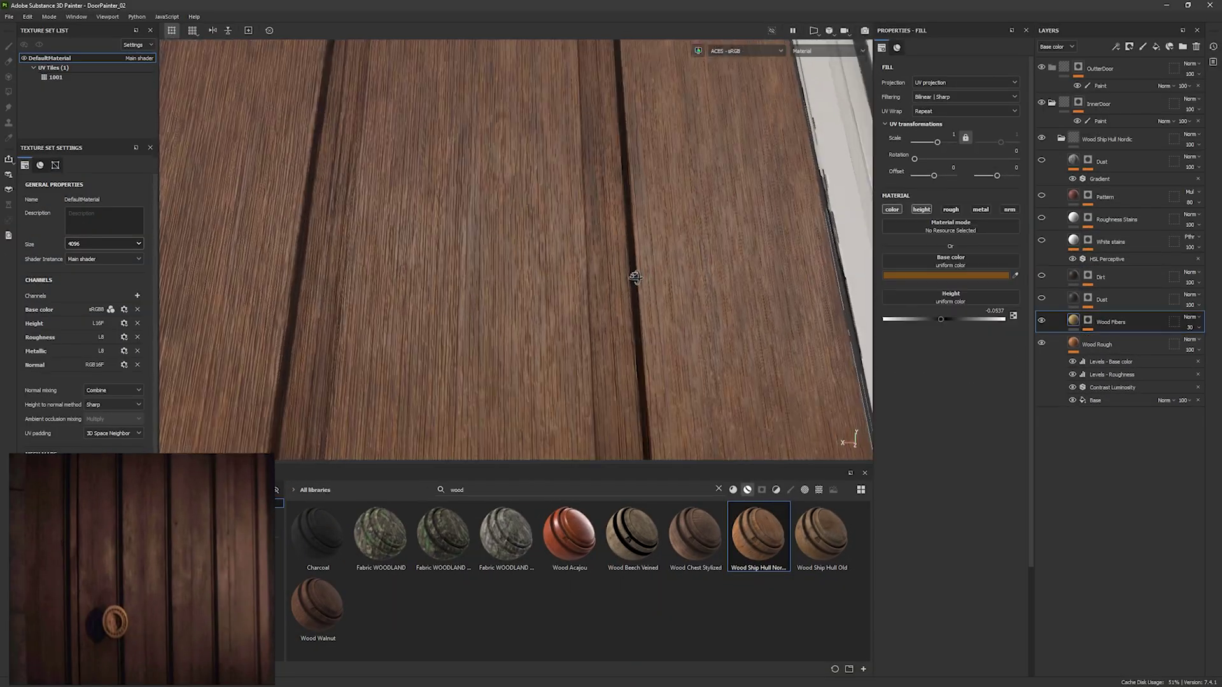
Set the Wood Fibers layer's height to about 0.01 and lighten its base color to a softer orange-brown
alt+drag(635, 277, 639, 263)
mouse_move(639, 264)
shift+right_down()
mouse_move(654, 263)
mouse_move(641, 261)
shift+right_up()
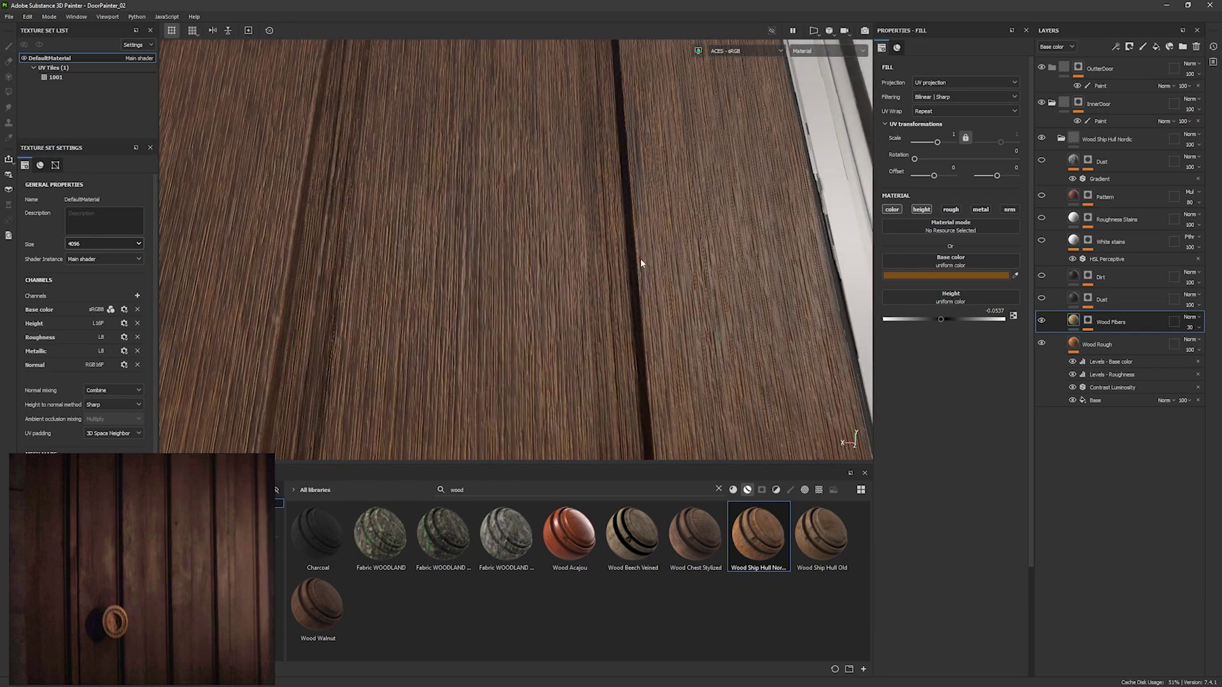
alt+drag(640, 258, 650, 242)
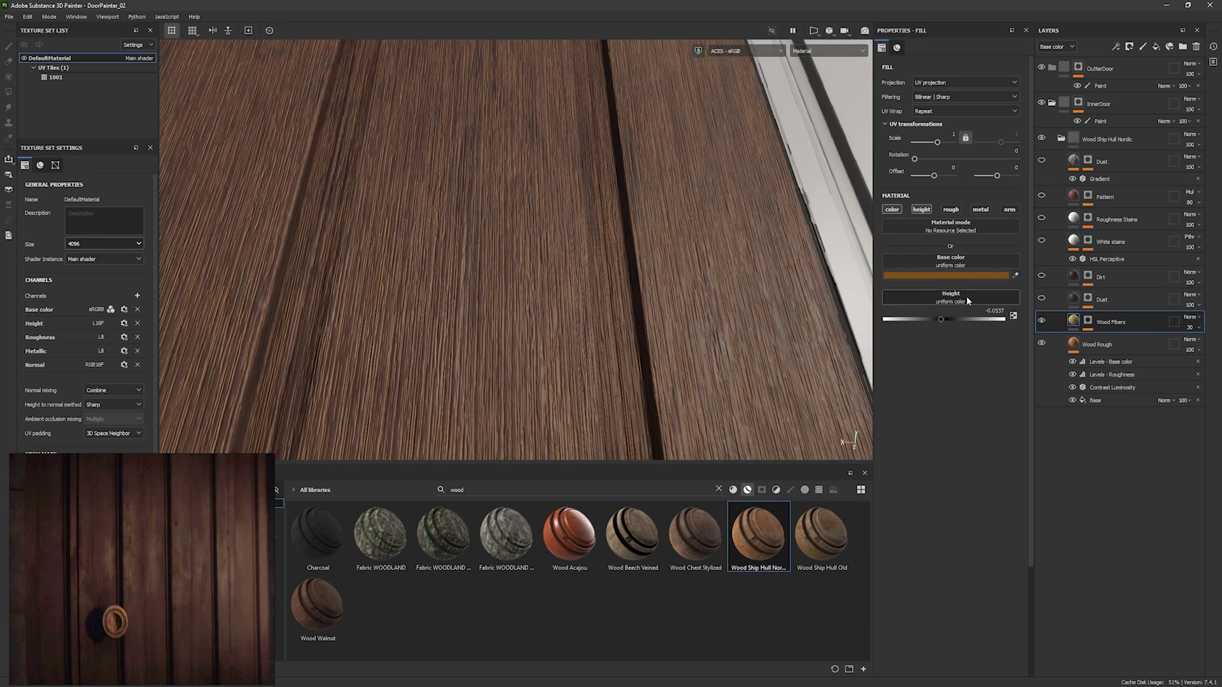
drag(940, 320, 945, 318)
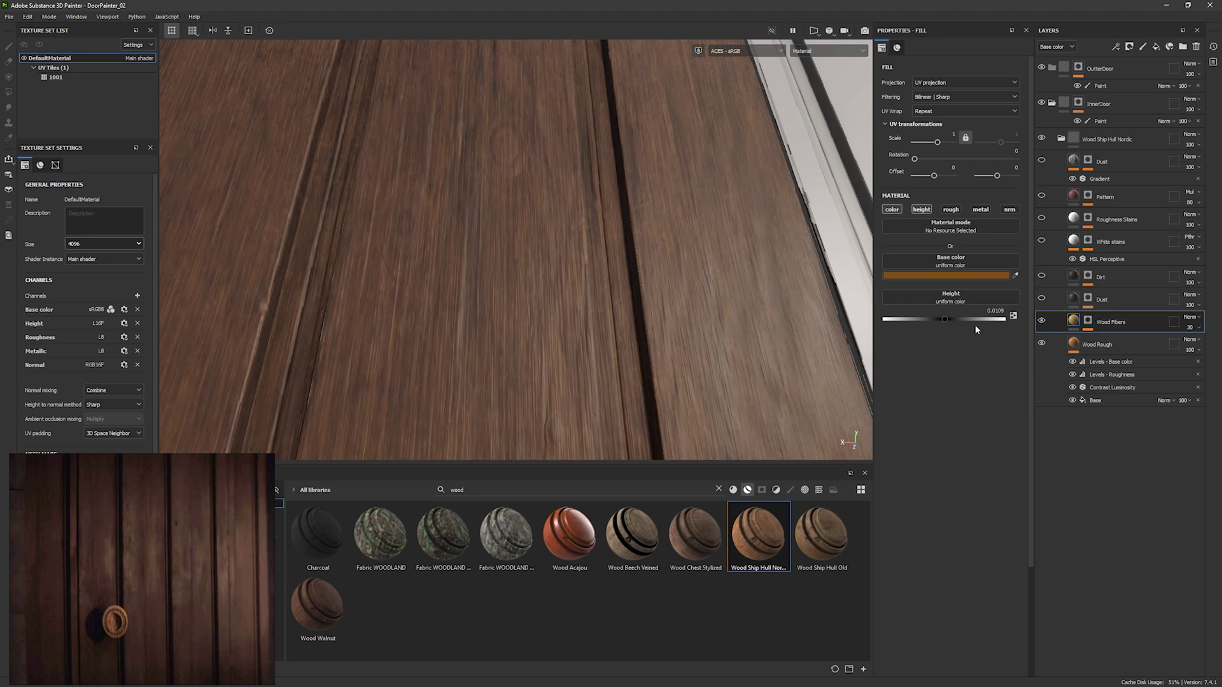
click(967, 275)
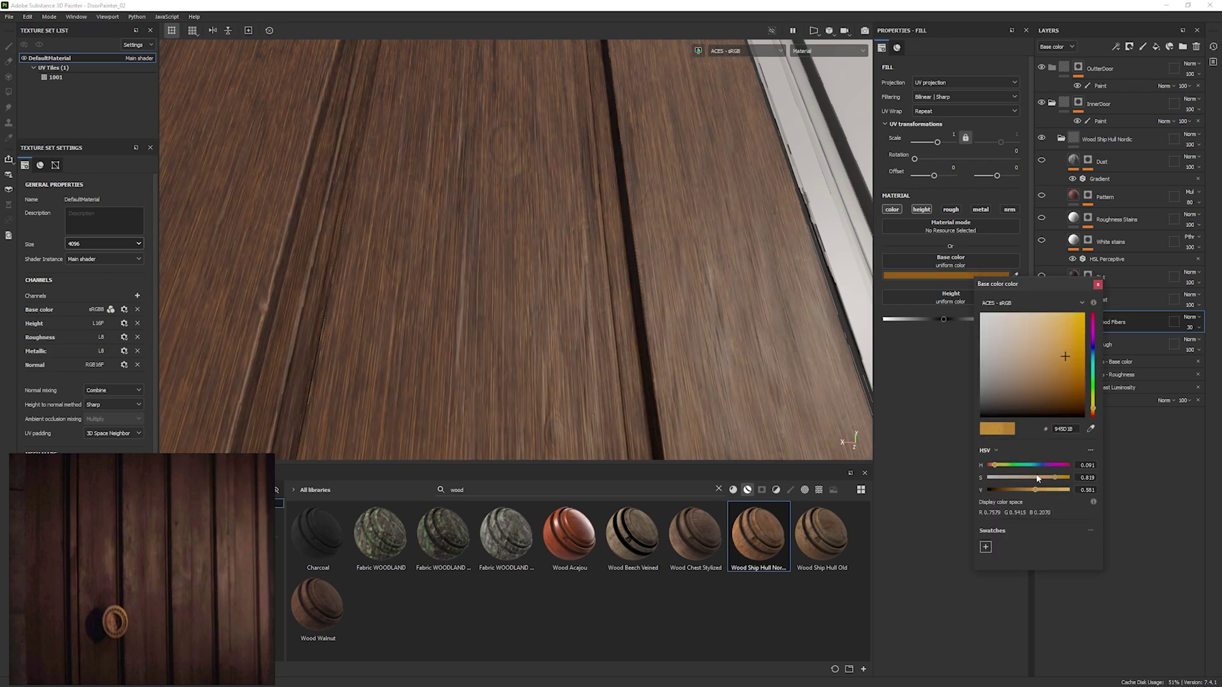
Add an anchor point above the base color Levels effect on the Wood Rough layer
click(1110, 361)
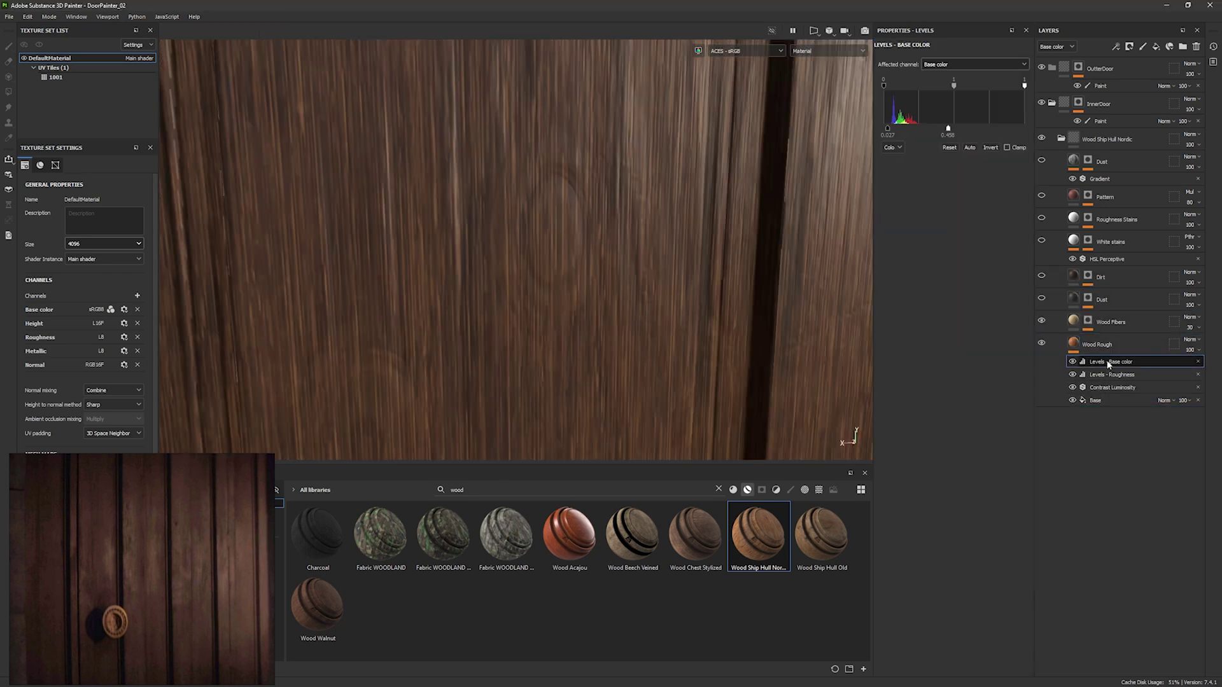
right_click(1108, 364)
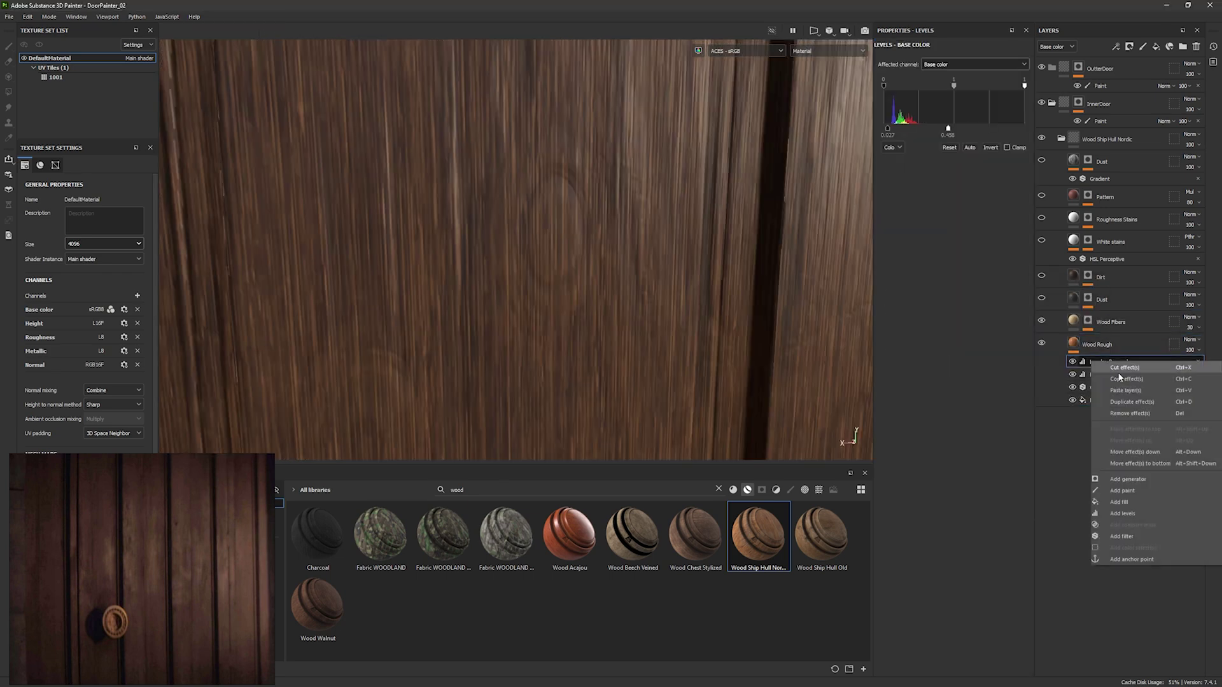
click(1131, 559)
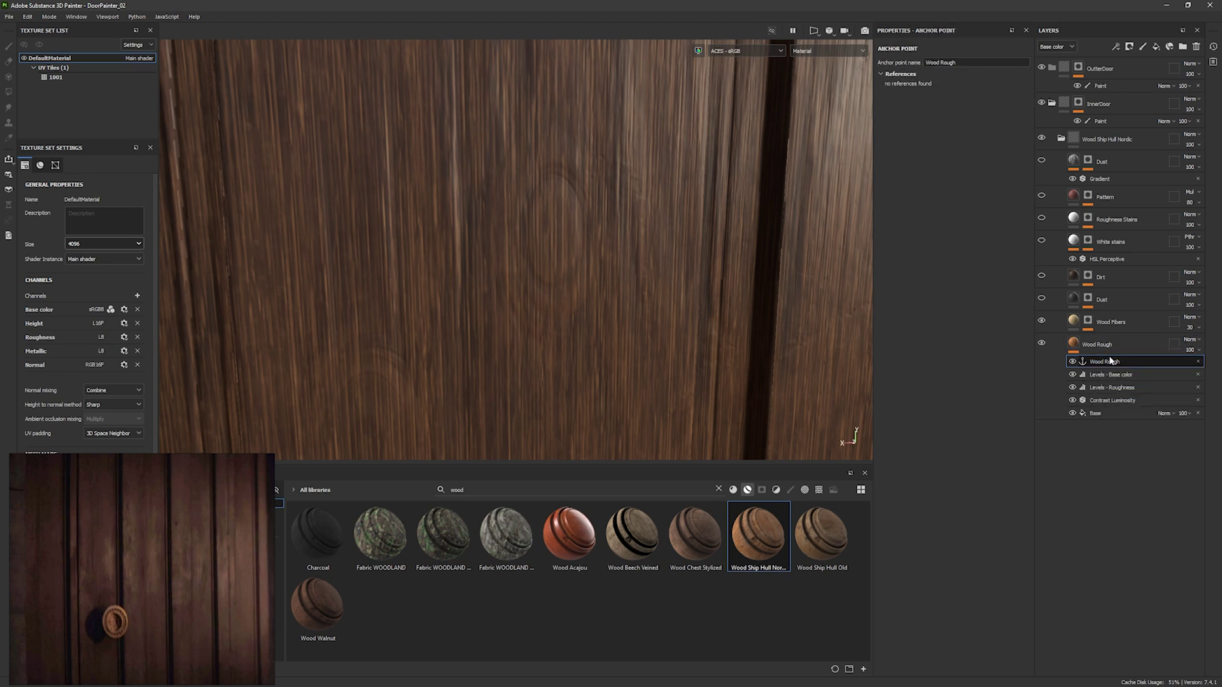
Add a Warp filter above wood_pattern_01 in the Wood Fibers mask
click(1087, 324)
click(1107, 336)
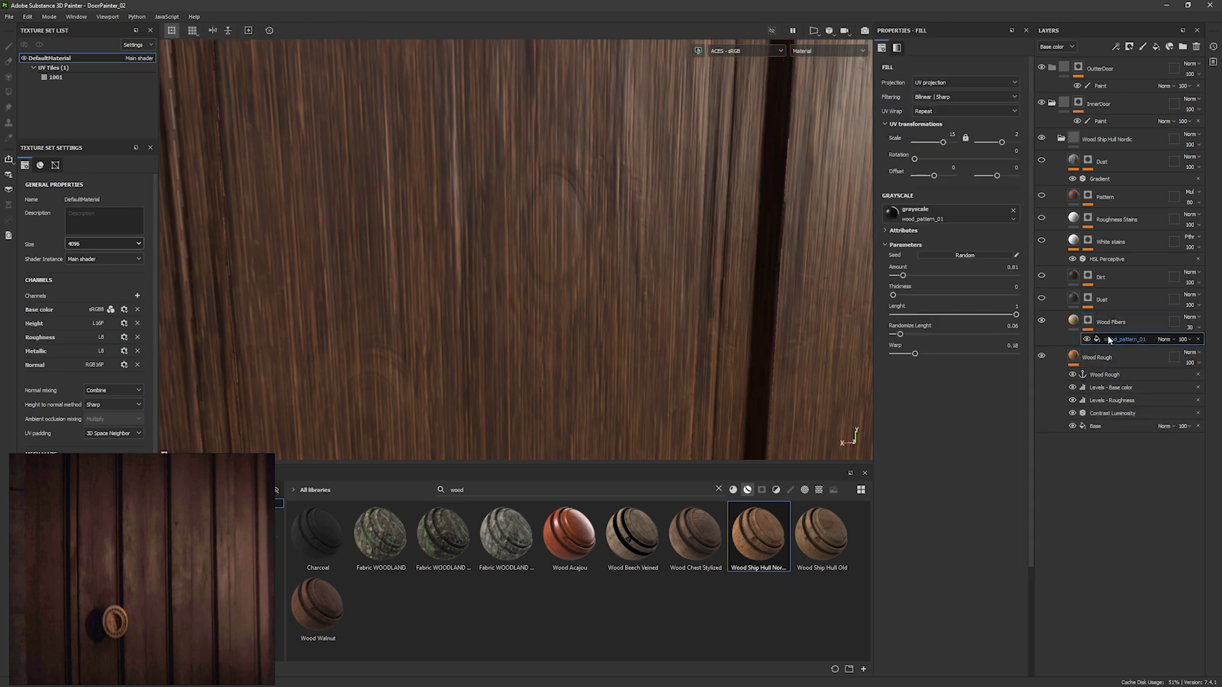
right_click(1107, 337)
click(1139, 510)
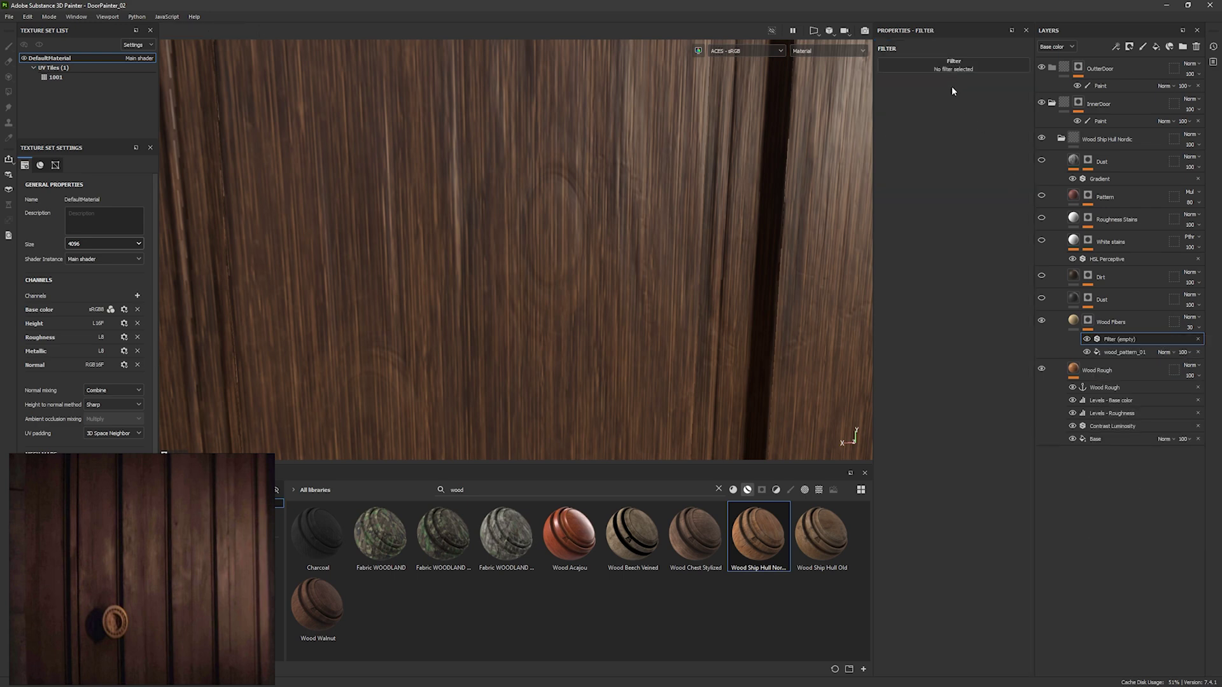
click(952, 66)
click(992, 85)
Set the Warp filter's source type to Custom Noise and link its noise input to the Wood Rough anchor point
click(980, 120)
click(952, 153)
click(948, 215)
click(999, 224)
click(975, 237)
Reference the anchor's height channel in the Warp filter, lower the input levels' white point to about 0.232 and set blur to about 0.44
alt+click(1089, 323)
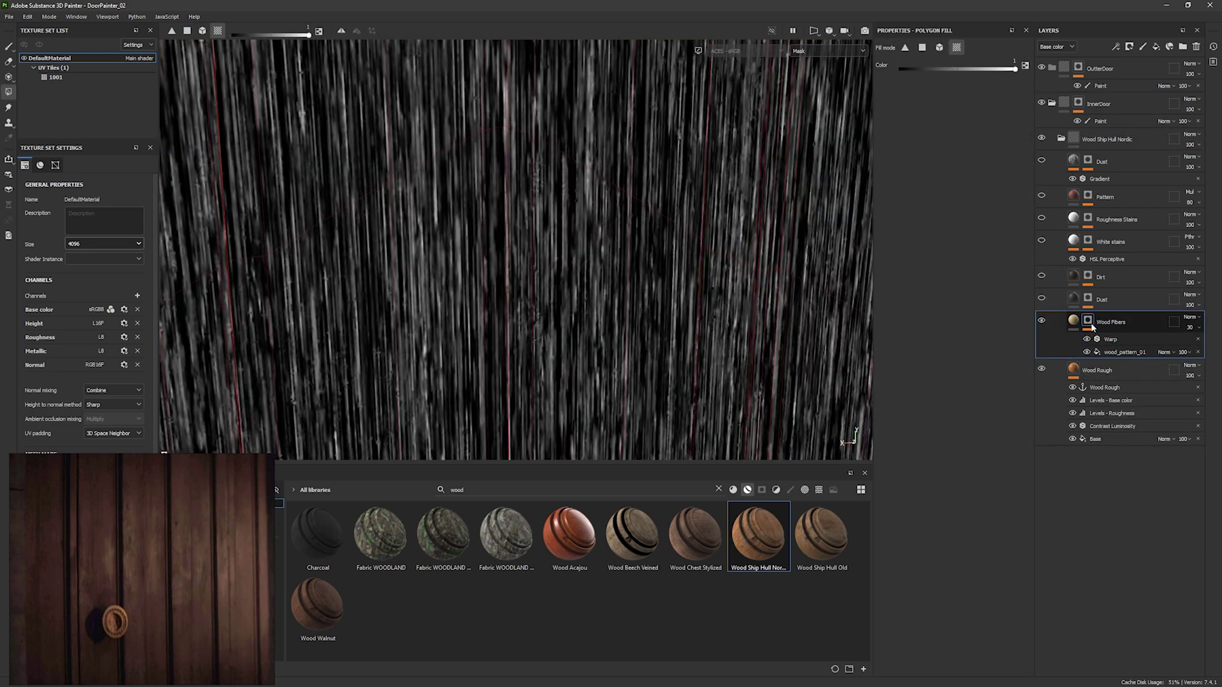
click(1109, 339)
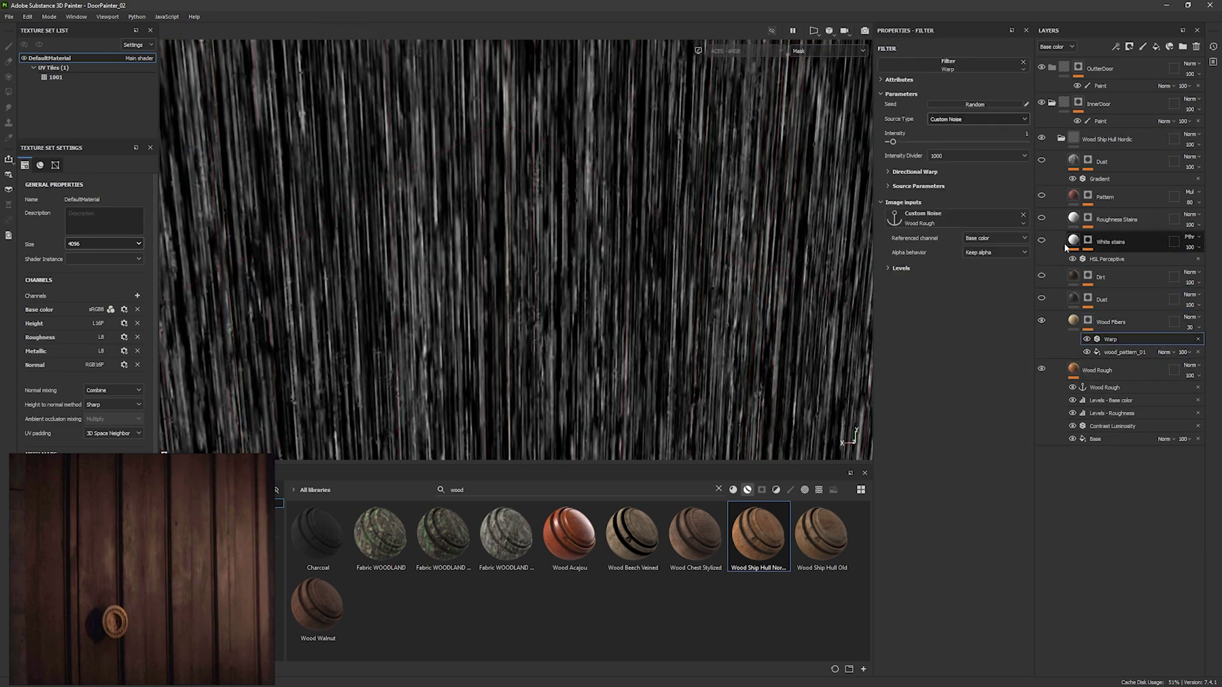
click(902, 269)
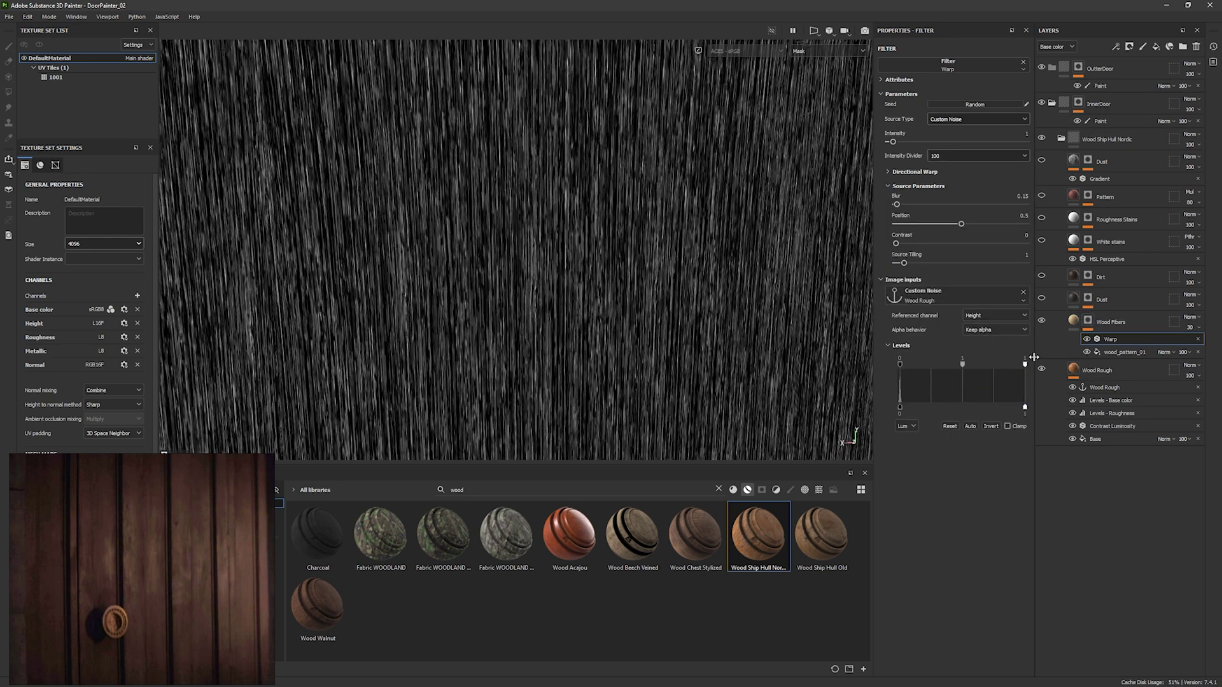
drag(1024, 366, 912, 365)
drag(896, 205, 898, 205)
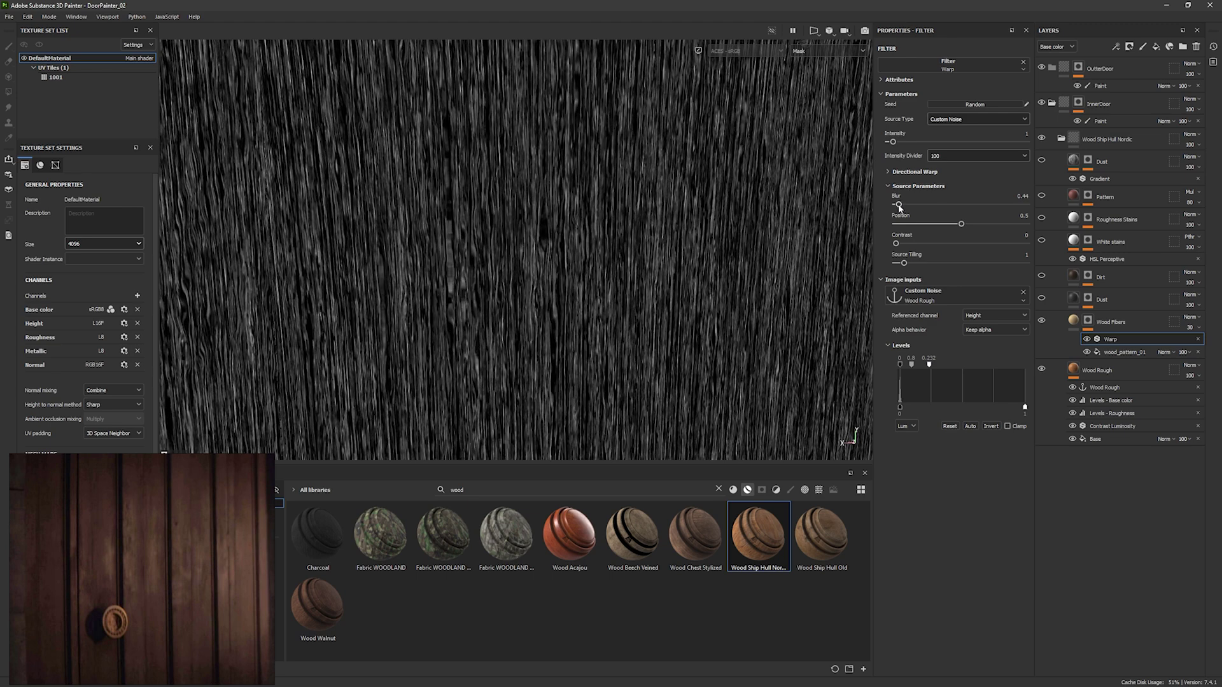
Set the Warp filter's intensity divider to 1000, intensity to about 15.89 and blur to about 0.63
click(939, 157)
click(938, 196)
drag(893, 142, 957, 143)
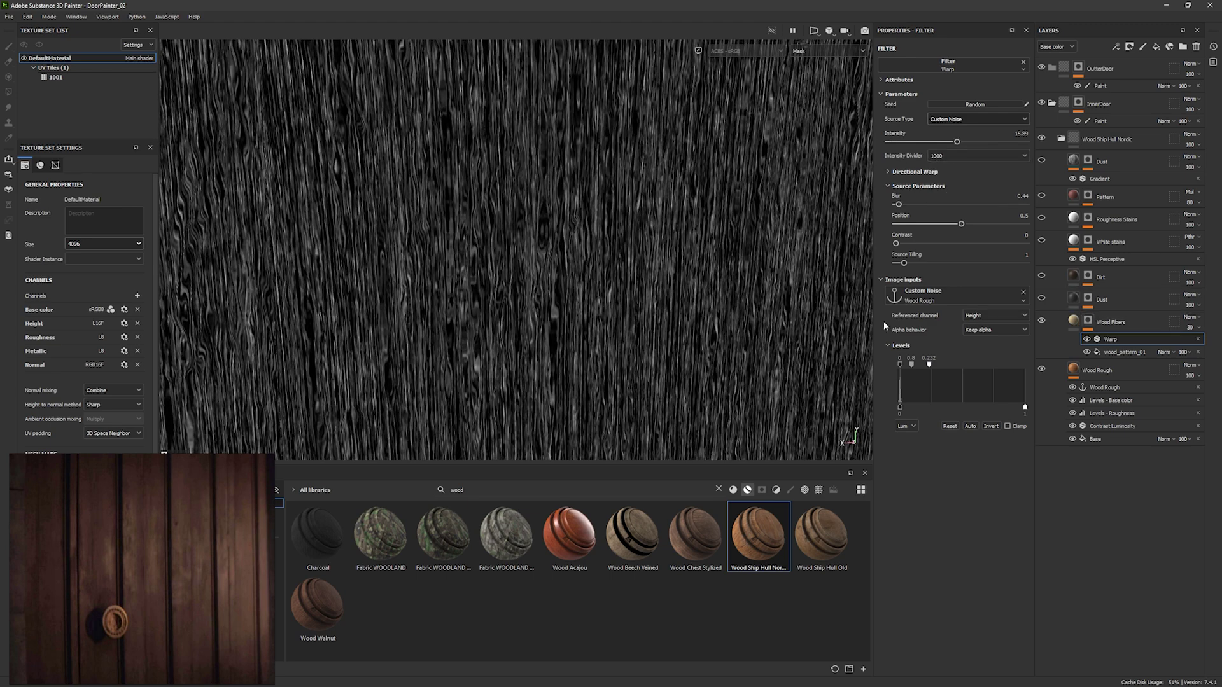
key(m)
alt+middle_drag(732, 323, 636, 325)
alt+right_drag(636, 324, 633, 349)
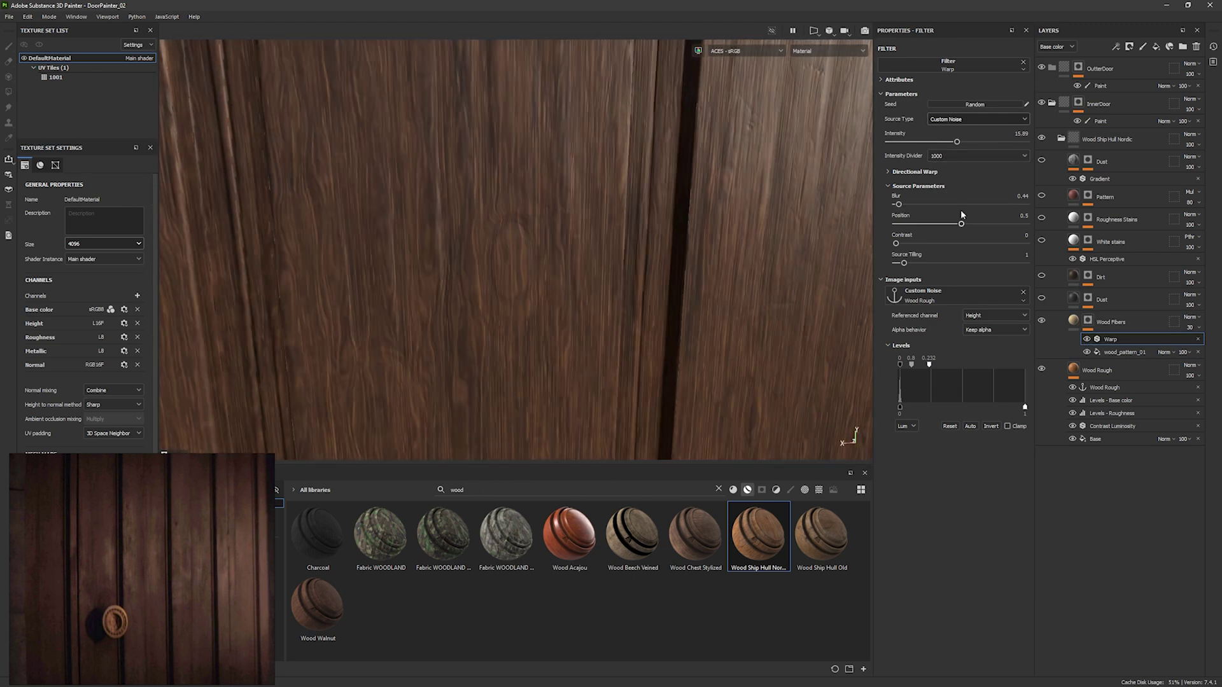
drag(899, 204, 900, 205)
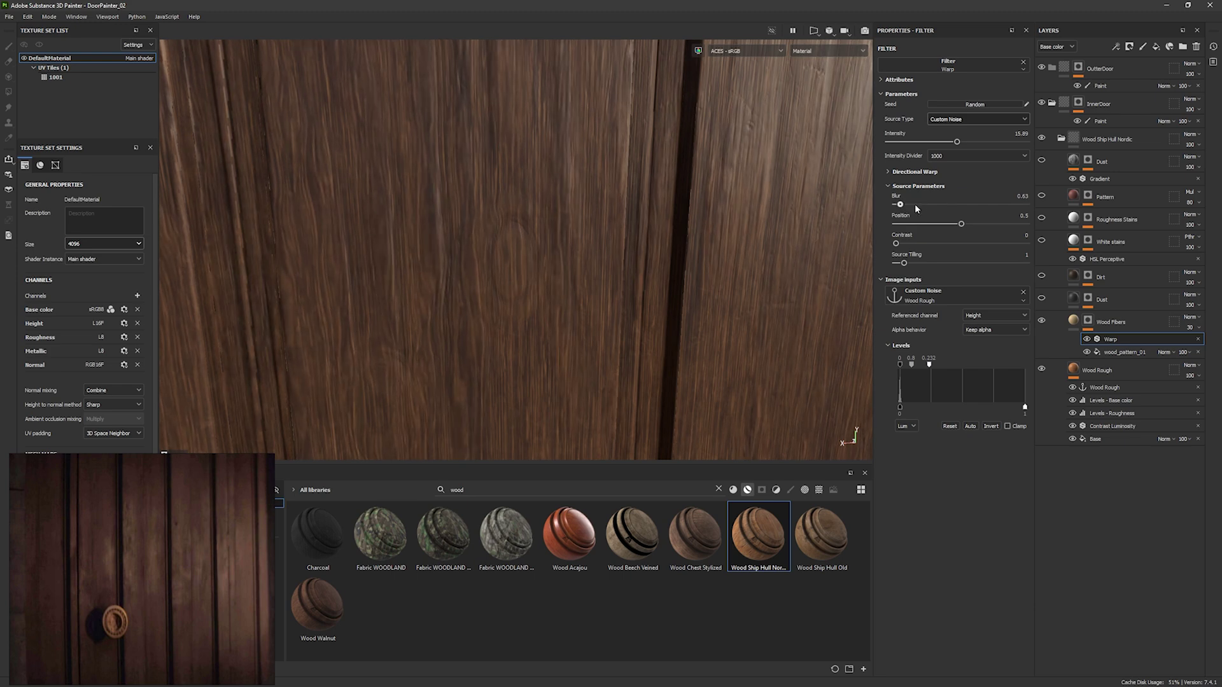
Show the Dust layer above Wood Fibers and raise its MG Dust generator's level, occlusion amount and noise opacity, with contrast at 0.4
click(1041, 298)
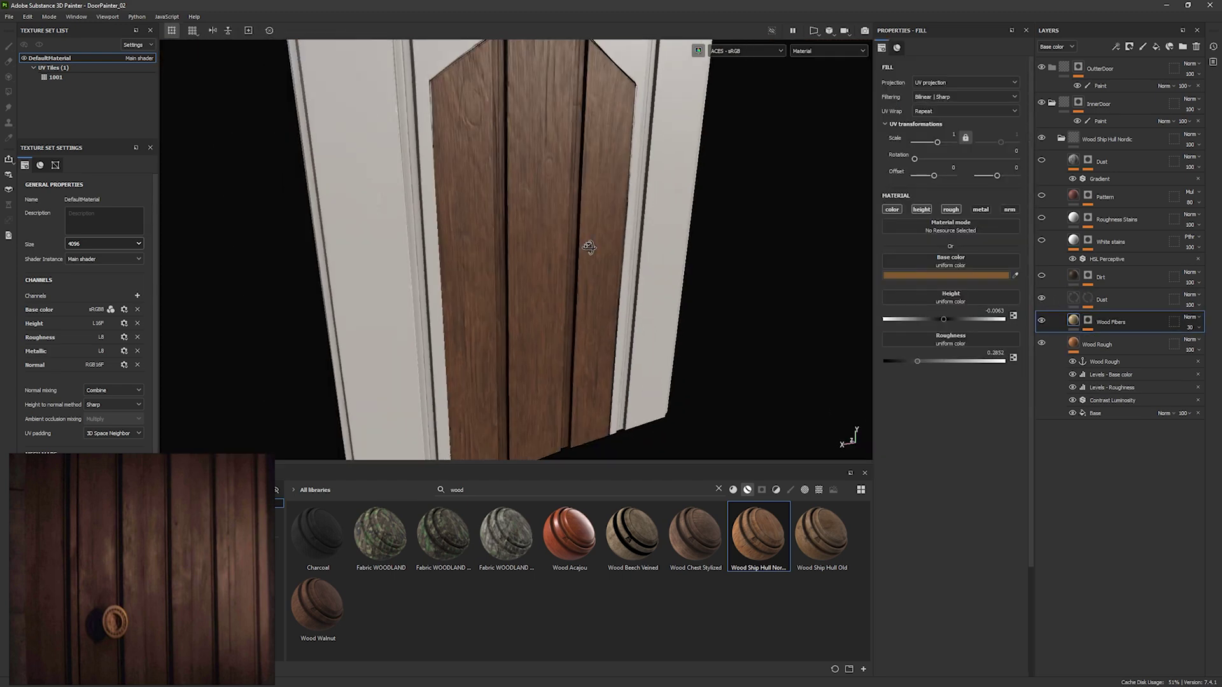
alt+drag(588, 246, 567, 47)
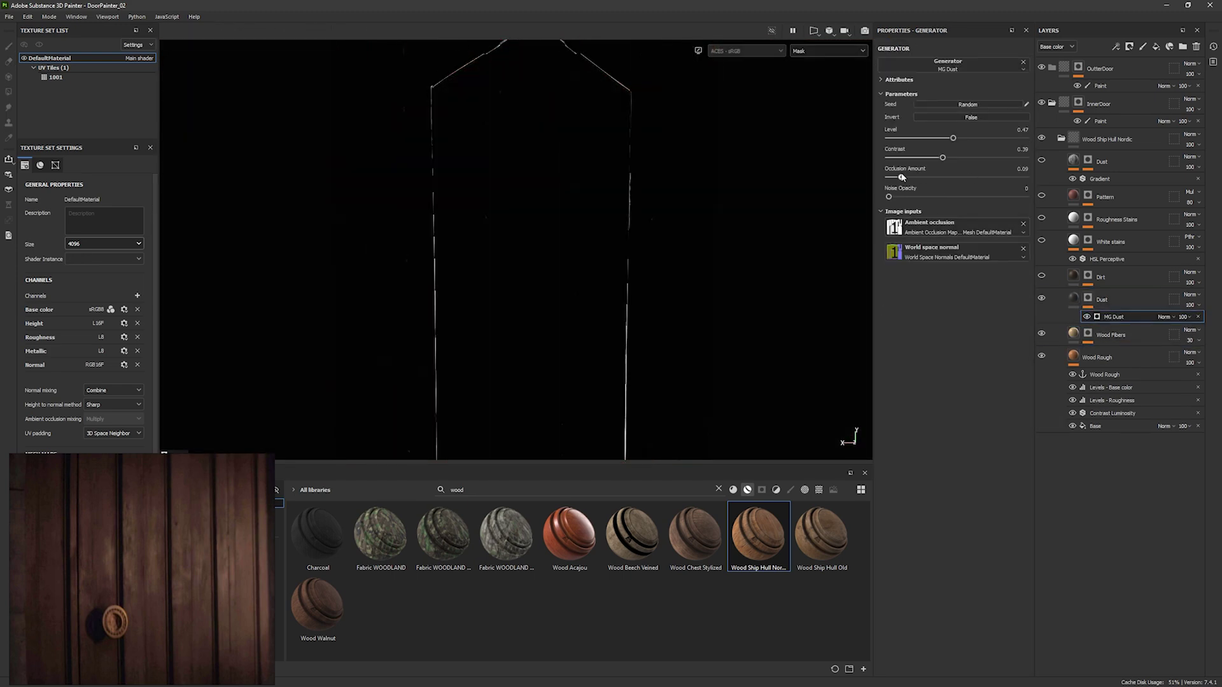
drag(901, 178, 936, 177)
drag(942, 158, 944, 157)
drag(952, 138, 963, 138)
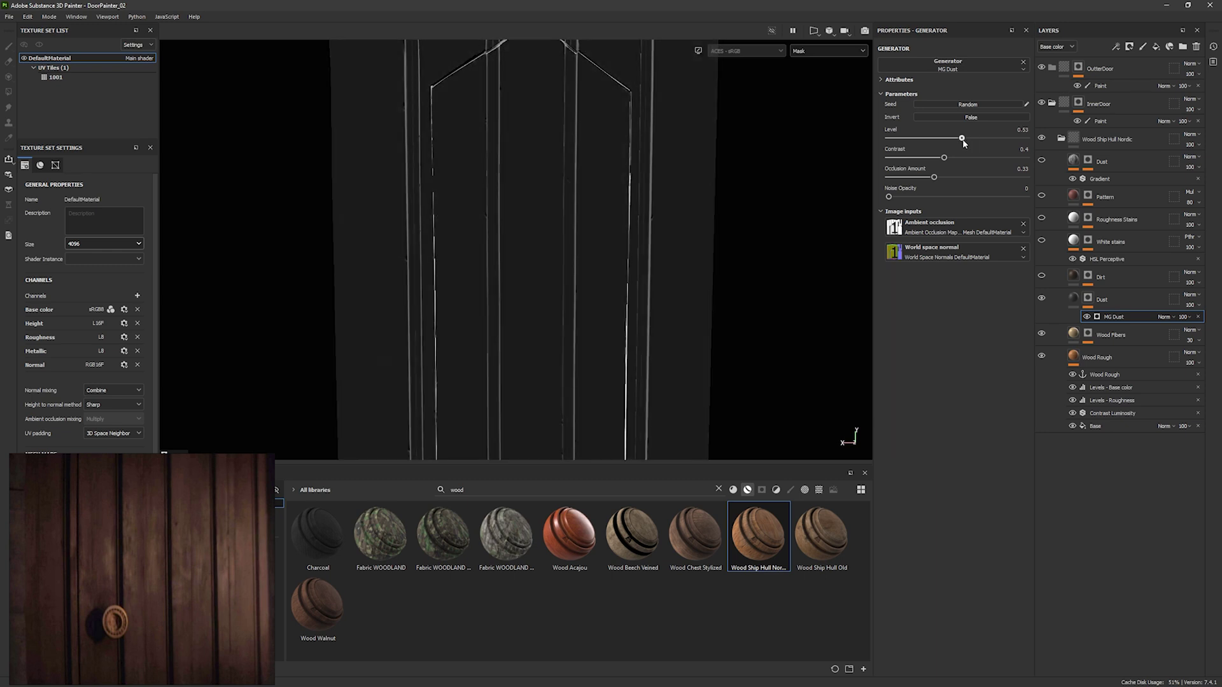
drag(936, 178, 971, 138)
drag(889, 196, 930, 196)
Set the Dust layer's base color to a dark brown with hue 0.070, saturation 0.285 and value 0.145
click(1076, 300)
alt+drag(611, 191, 637, 267)
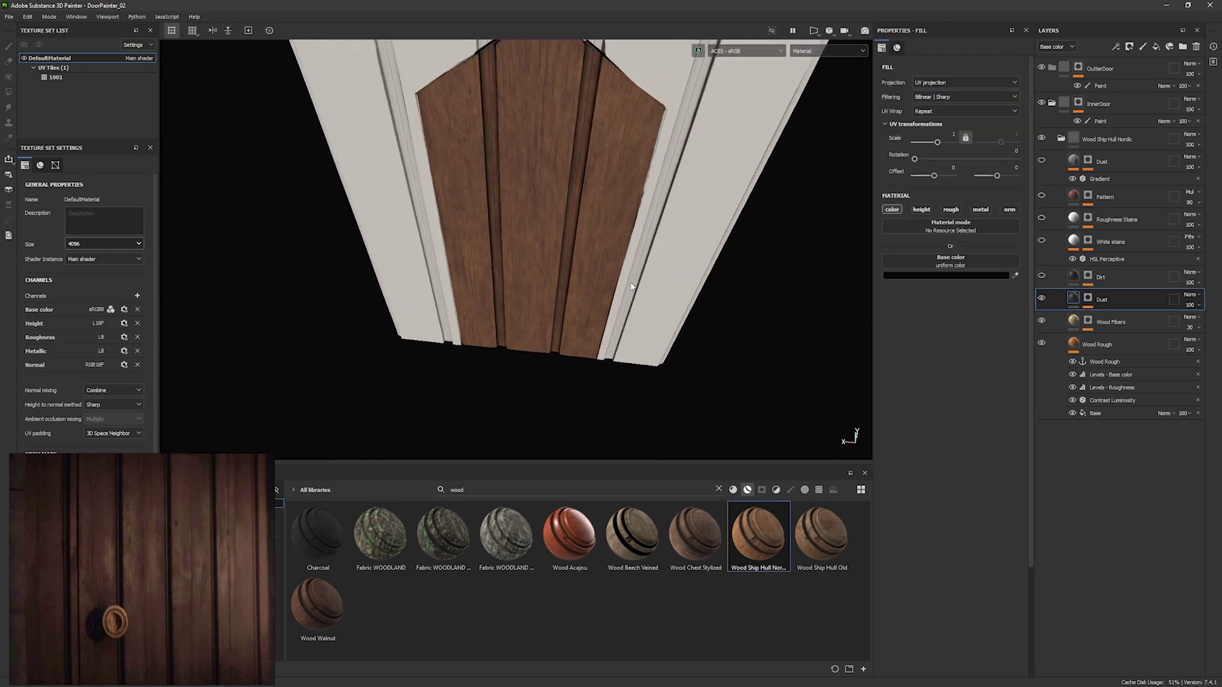
alt+middle_drag(662, 159, 679, 303)
click(978, 276)
drag(995, 492, 1002, 492)
drag(993, 479, 1010, 479)
drag(993, 466, 1013, 492)
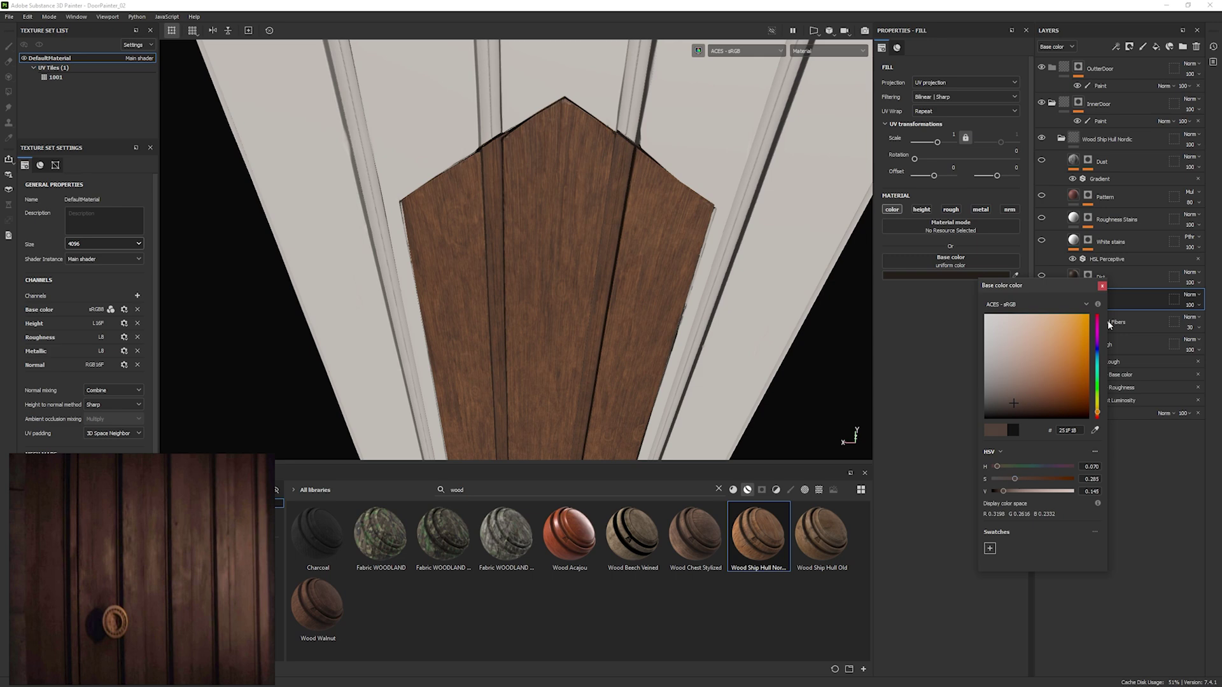
click(1102, 286)
Enable the roughness channel on the Dust layer and set its roughness to about 0.69
alt+click(1088, 299)
click(1073, 298)
click(951, 210)
drag(943, 319, 917, 320)
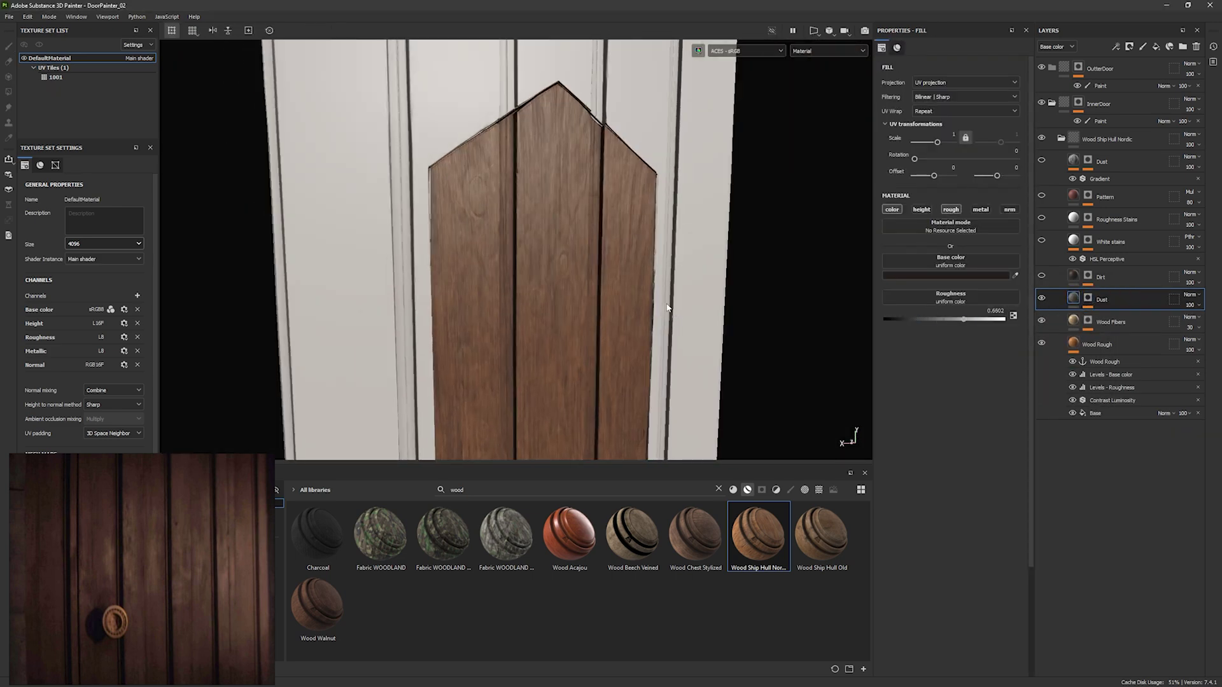
Rename the Wood Rough layer as WoodRough_Main and give it a black mask containing a fill effect
click(1114, 344)
right_click(1112, 345)
click(1112, 359)
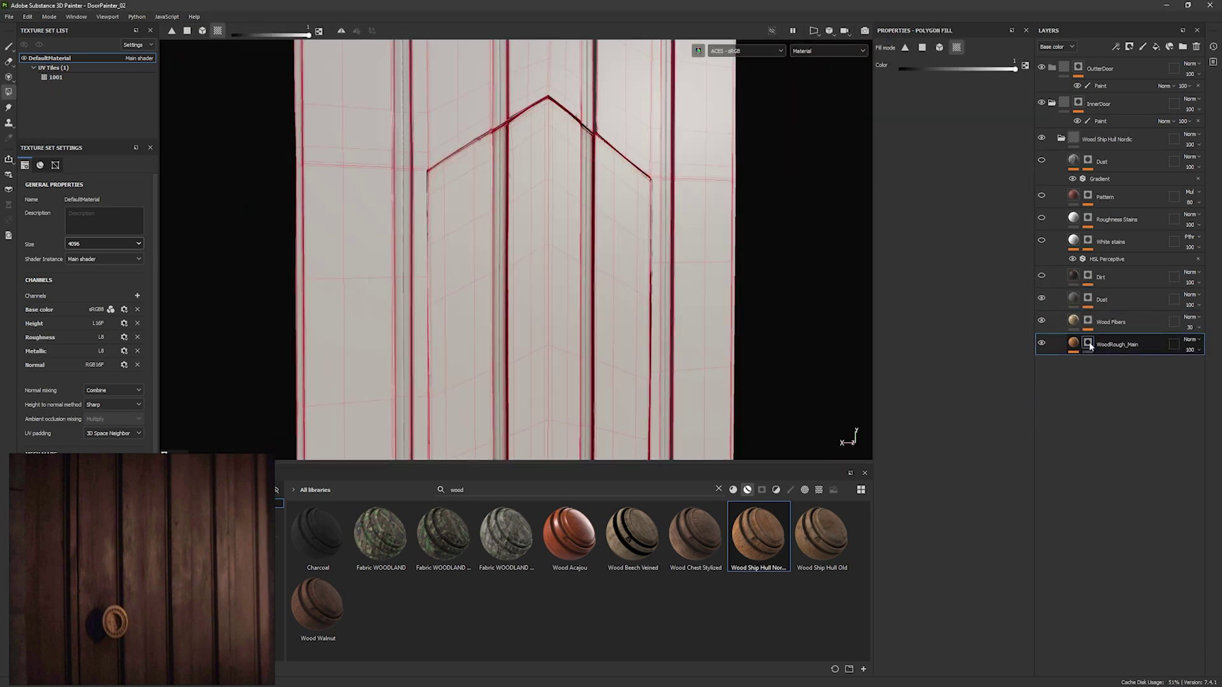
right_click(1115, 389)
click(1108, 330)
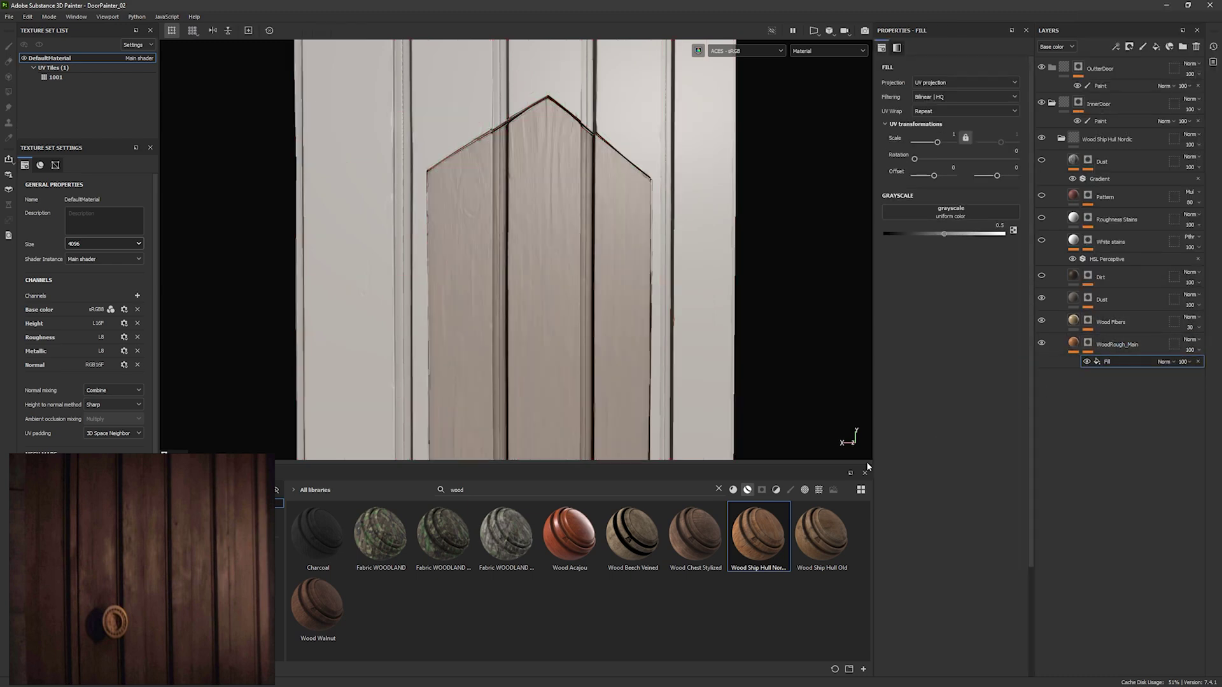
Search the asset library's textures for "tile" and assign the Tile Generator to the fill in WoodRough_Main's mask
click(818, 490)
click(718, 489)
scroll(767, 636, down, 2)
click(667, 491)
text(tile)
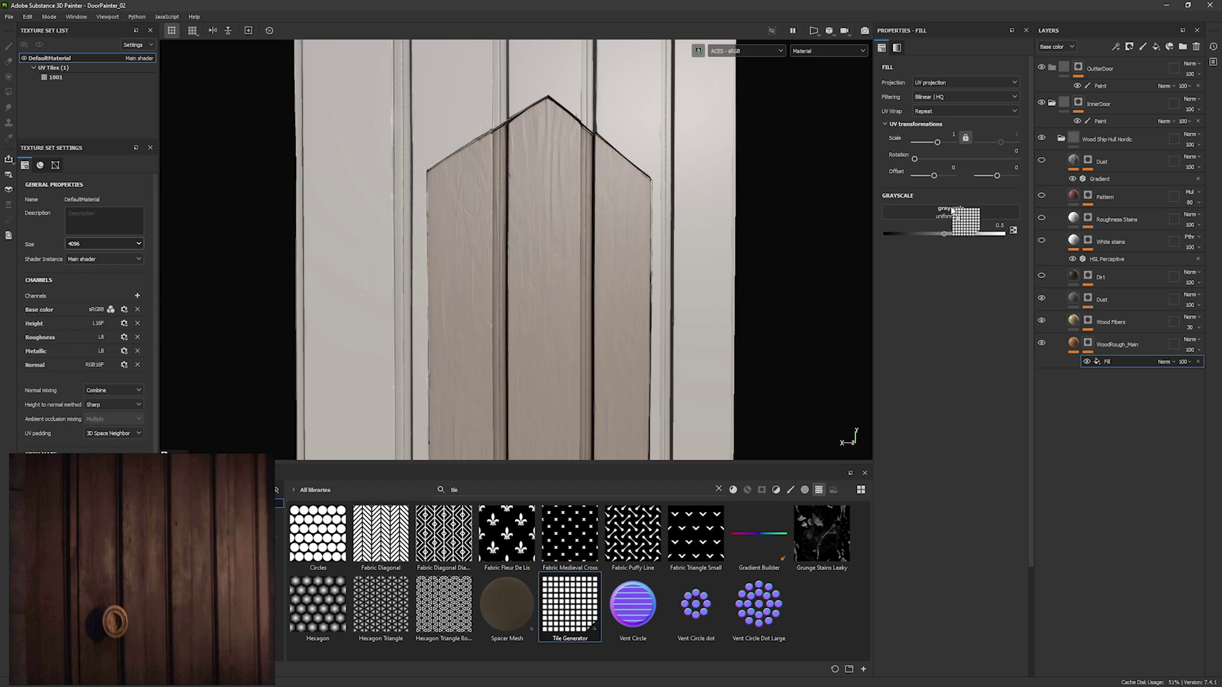
drag(951, 210, 950, 205)
View the WoodRough_Main mask alone, try the Disc pattern type on the Tile Generator, and settle on Square
click(940, 309)
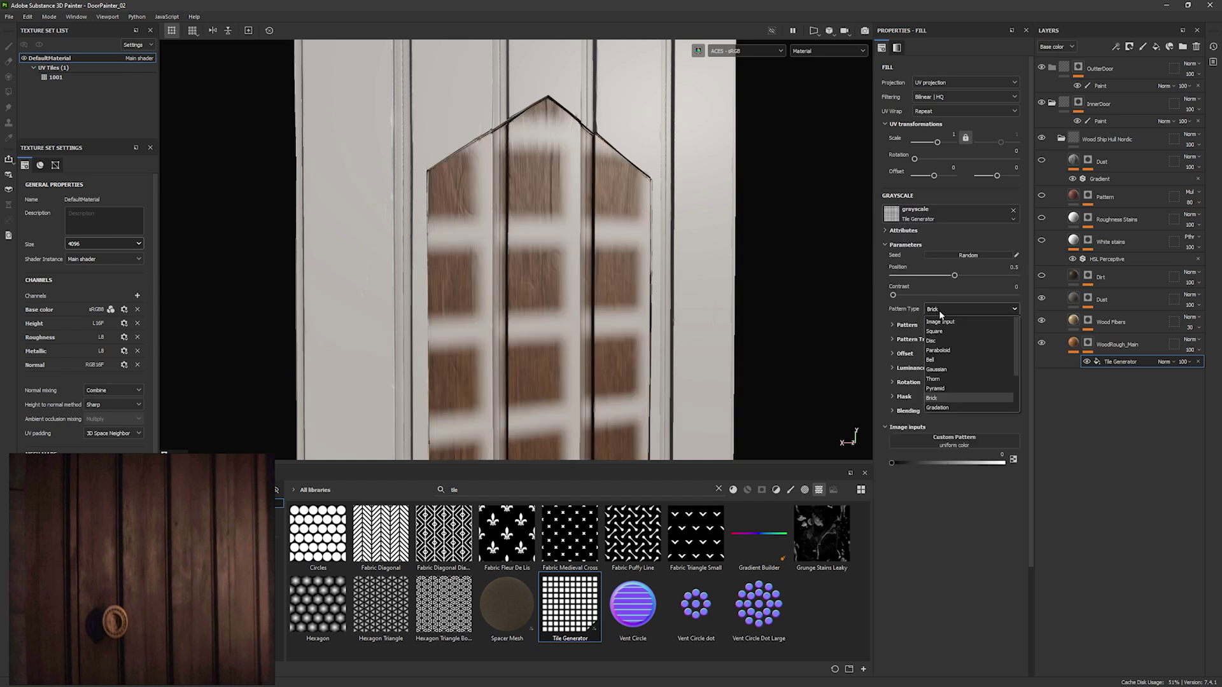
click(1005, 330)
click(1009, 309)
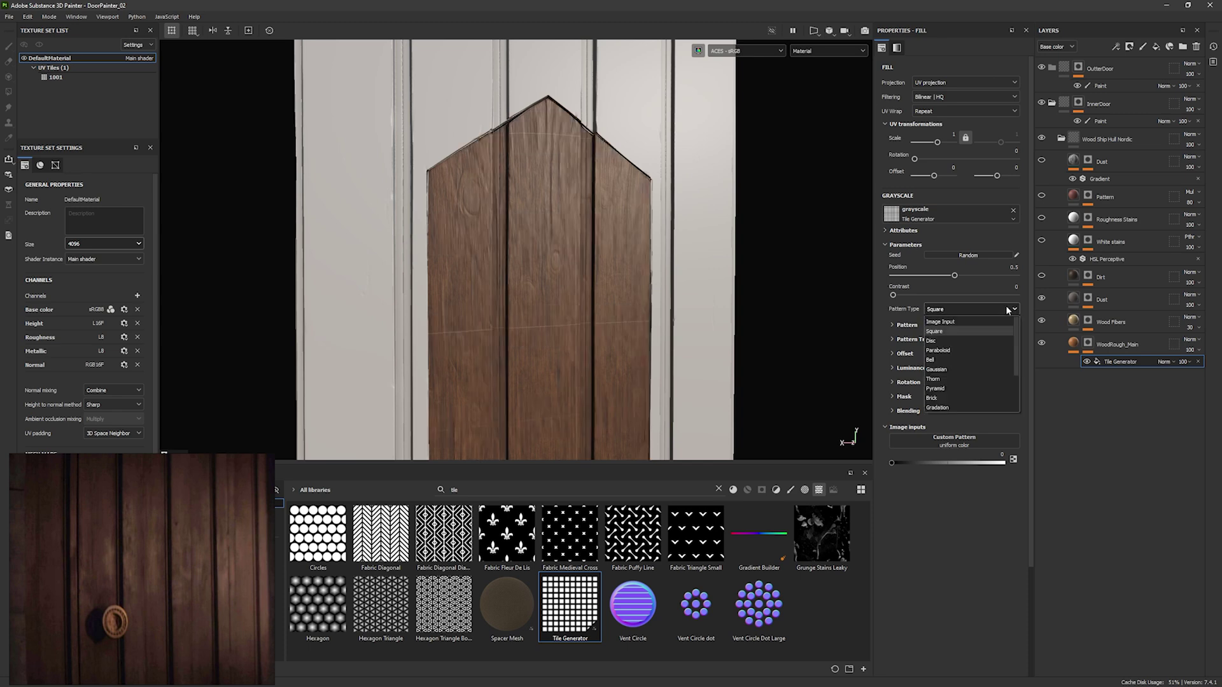
click(1090, 275)
click(1089, 344)
click(1119, 362)
click(950, 309)
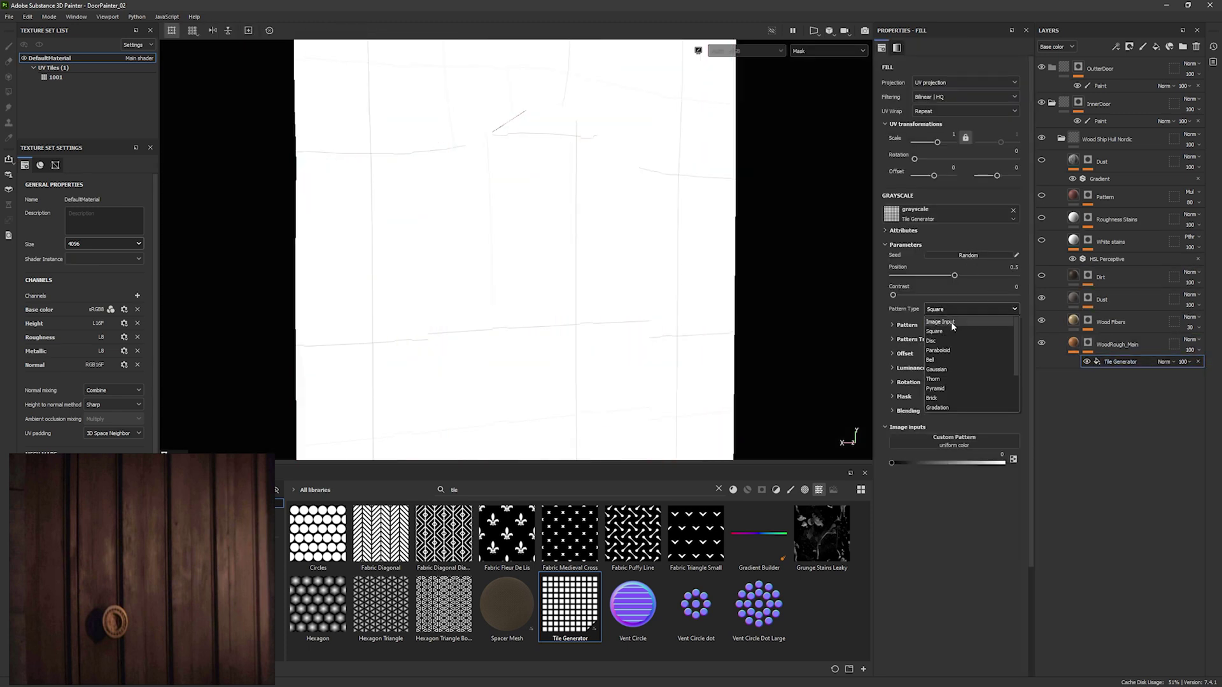
click(950, 340)
click(1013, 309)
click(1011, 331)
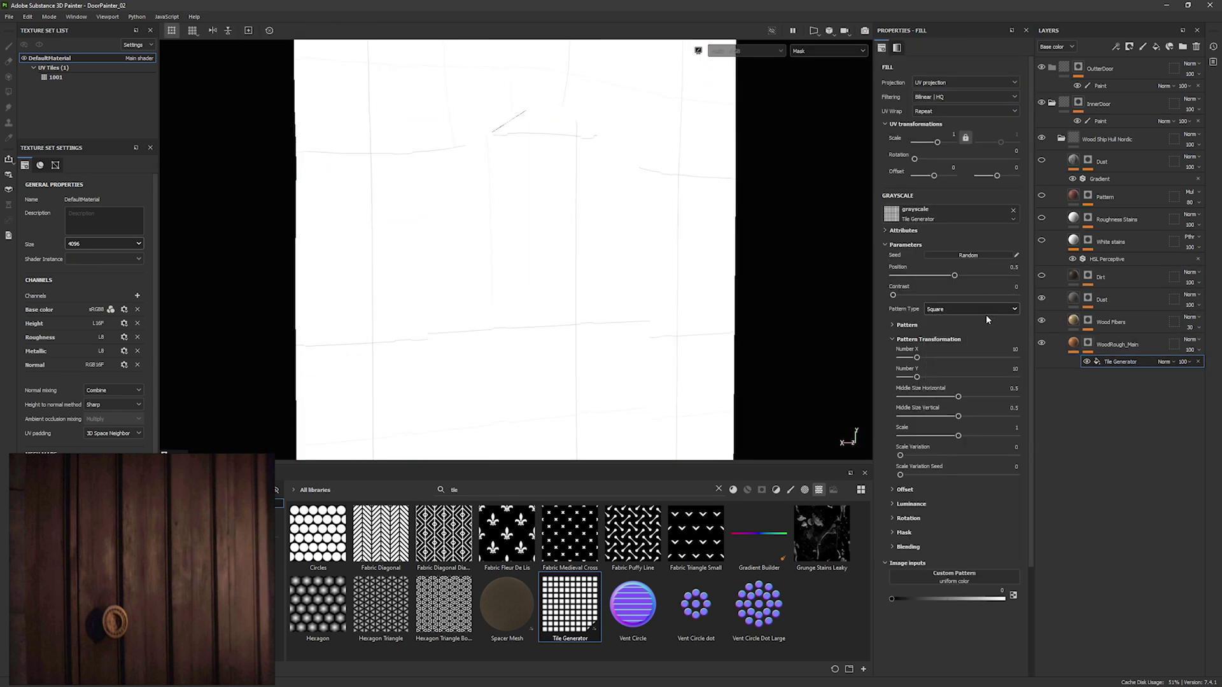
Form vertical strips in the Tile Generator mask with Number Y at 1 and the checker mask enabled, and adjust the pattern scale
drag(960, 435, 945, 436)
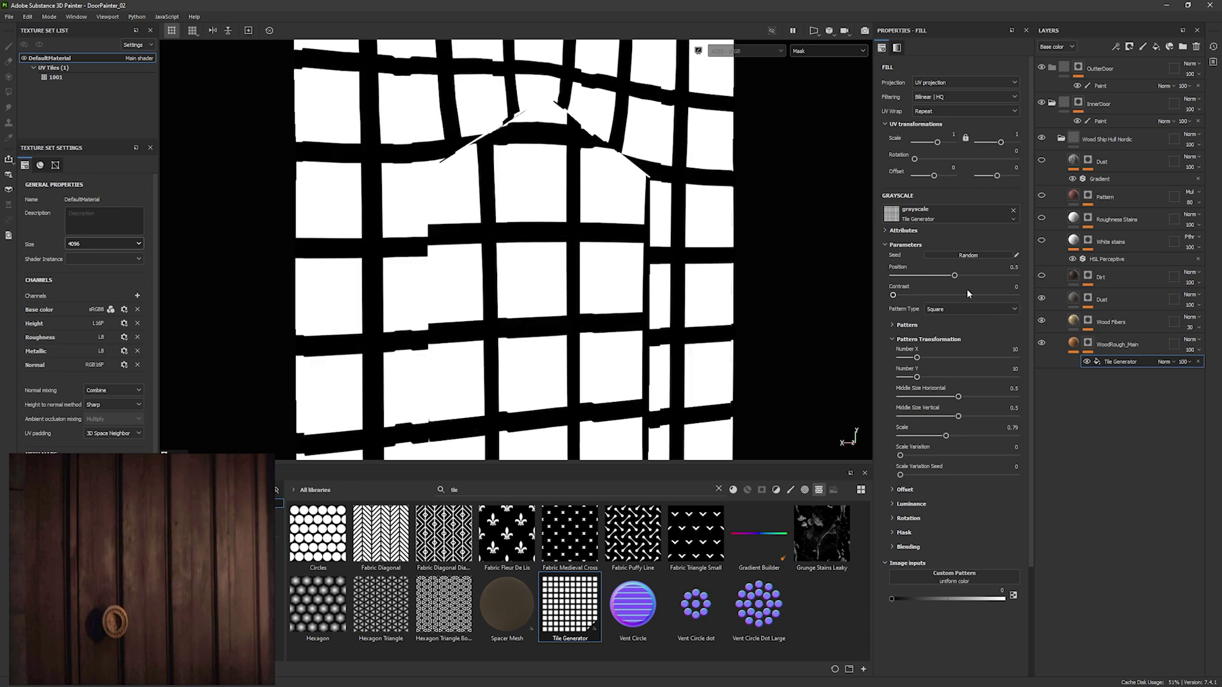
drag(916, 357, 884, 373)
key(ctrl+z)
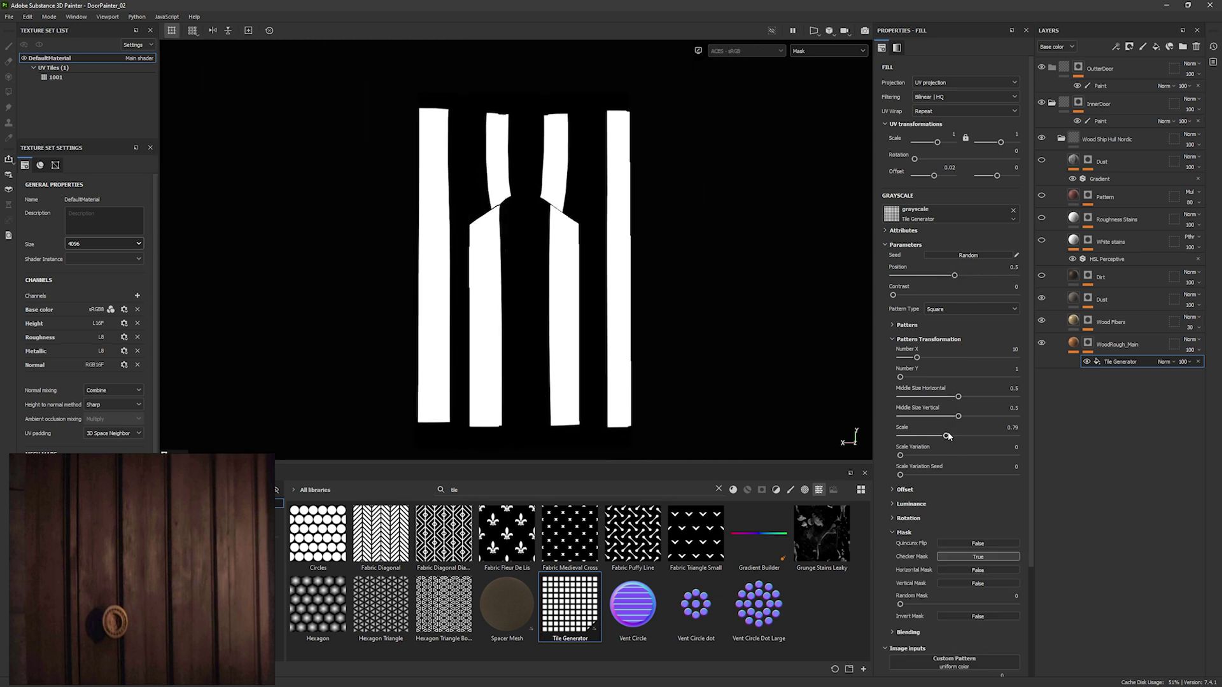
drag(946, 438, 960, 440)
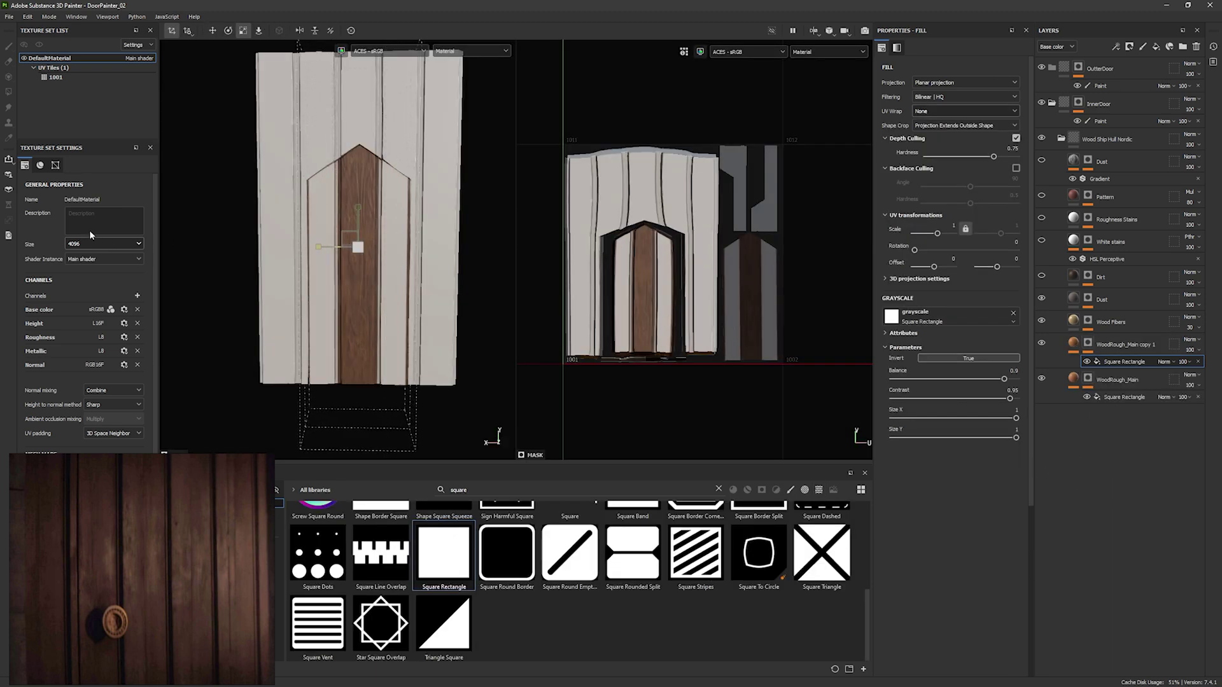
Disable inversion on WoodRough_Main copy 1's Square Rectangle mask and paste WoodRough_Main's rectangle fill above it with Subtract blending
click(1010, 359)
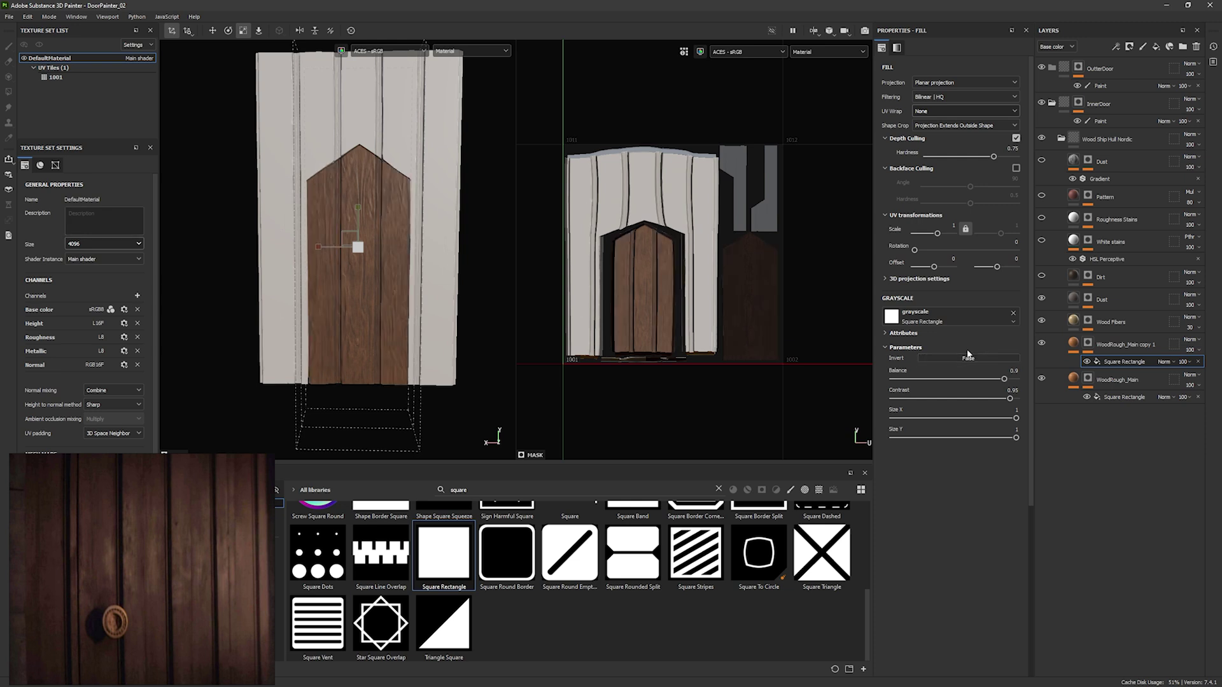
click(1122, 395)
click(1135, 361)
key(ctrl+v)
click(1165, 362)
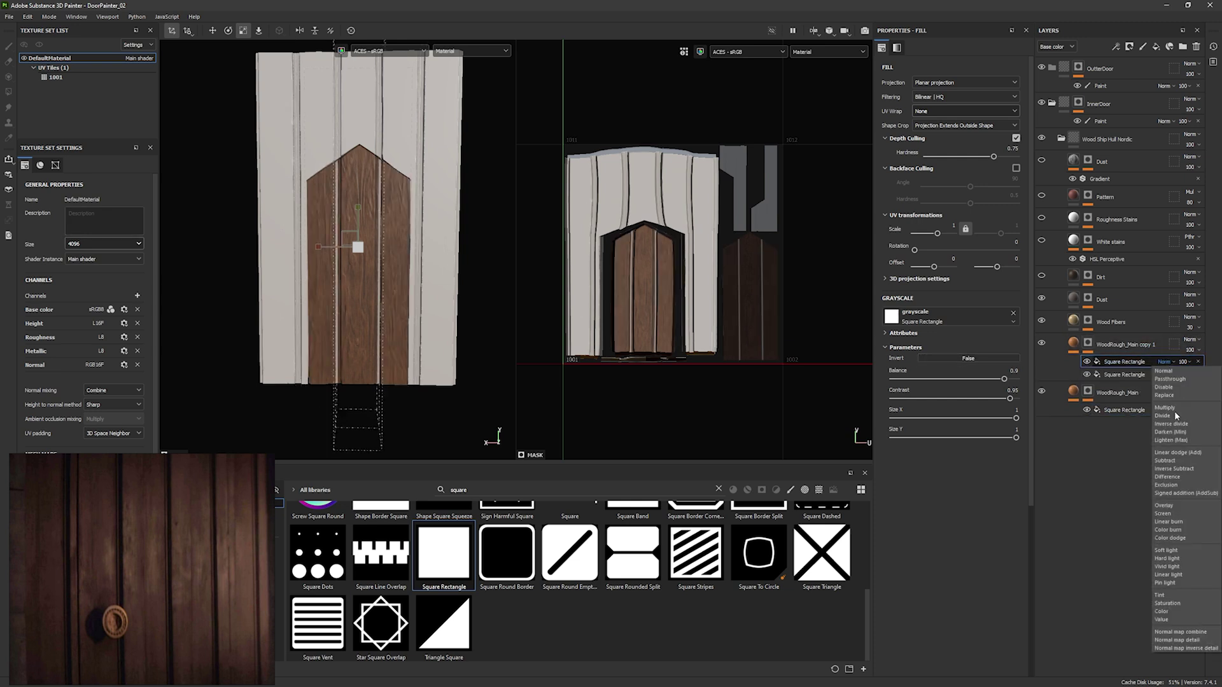
click(1170, 461)
click(1041, 391)
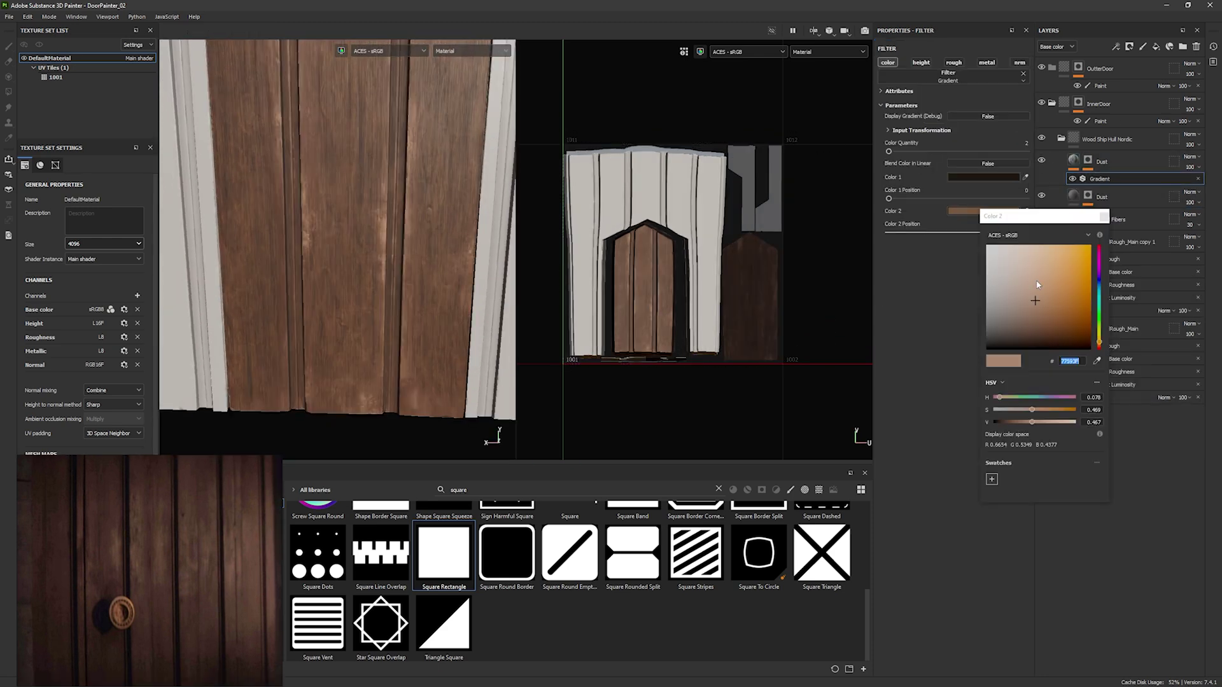
Darken Color 2 in the Gradient filter of the upper Dust layer
drag(1014, 416, 1015, 421)
mouse_move(439, 242)
alt+mouse_down()
mouse_move(442, 166)
mouse_move(442, 248)
alt+mouse_up()
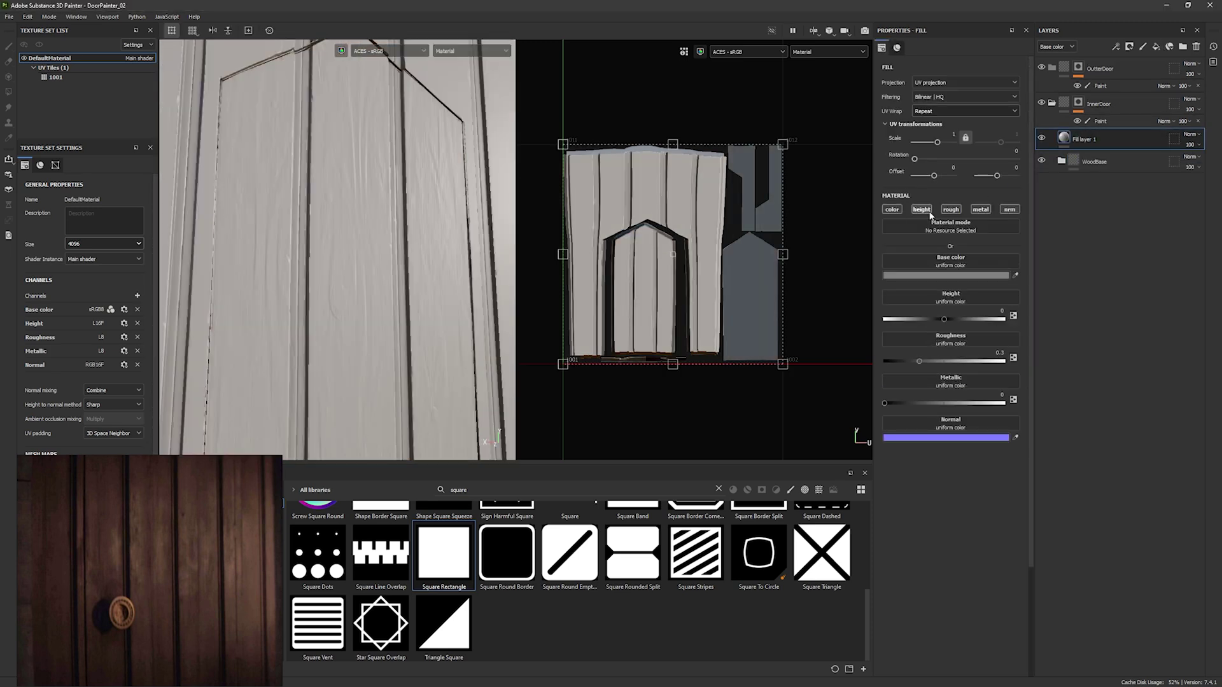
Limit Fill layer 1 to base color in pure red (FF0000) and give it a black mask containing a fill effect
alt+click(890, 212)
click(906, 279)
click(1016, 316)
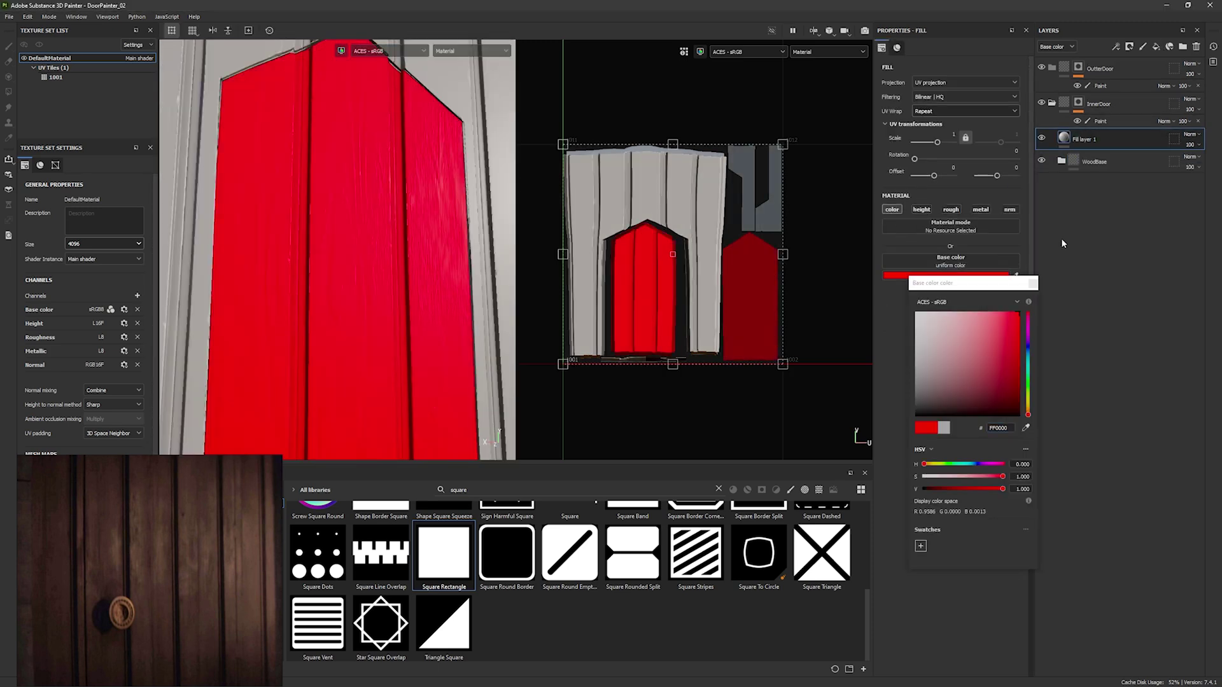
right_click(1064, 139)
click(1086, 156)
right_click(1077, 138)
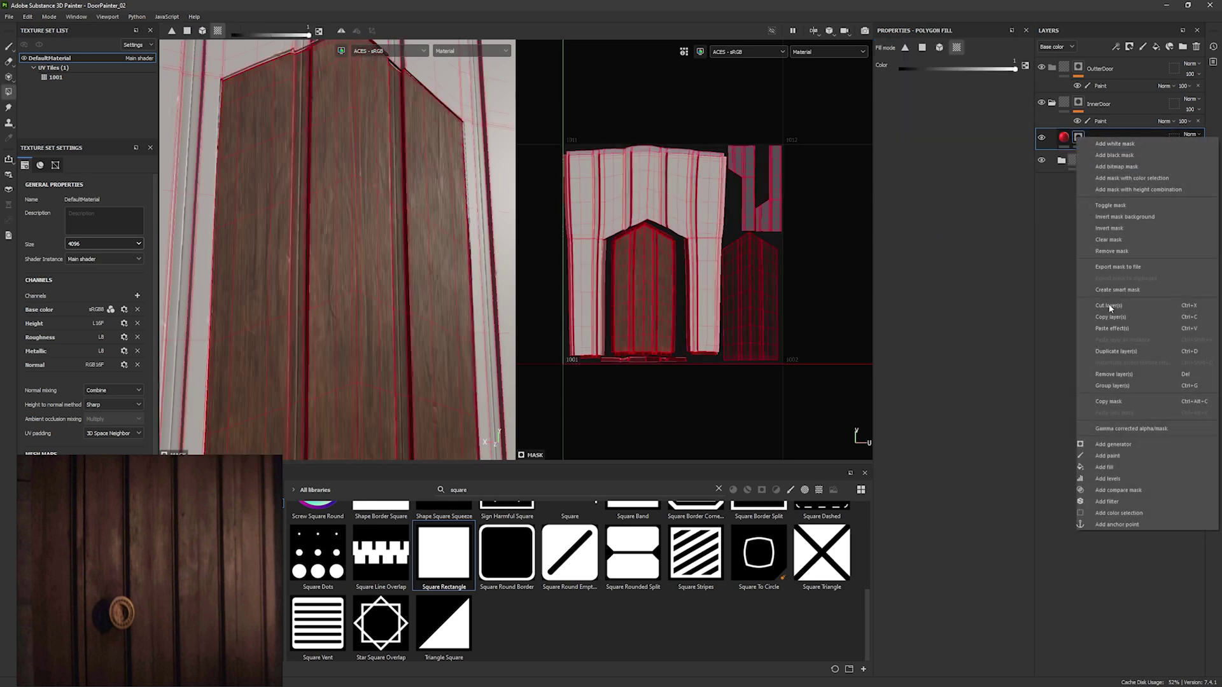
click(1102, 470)
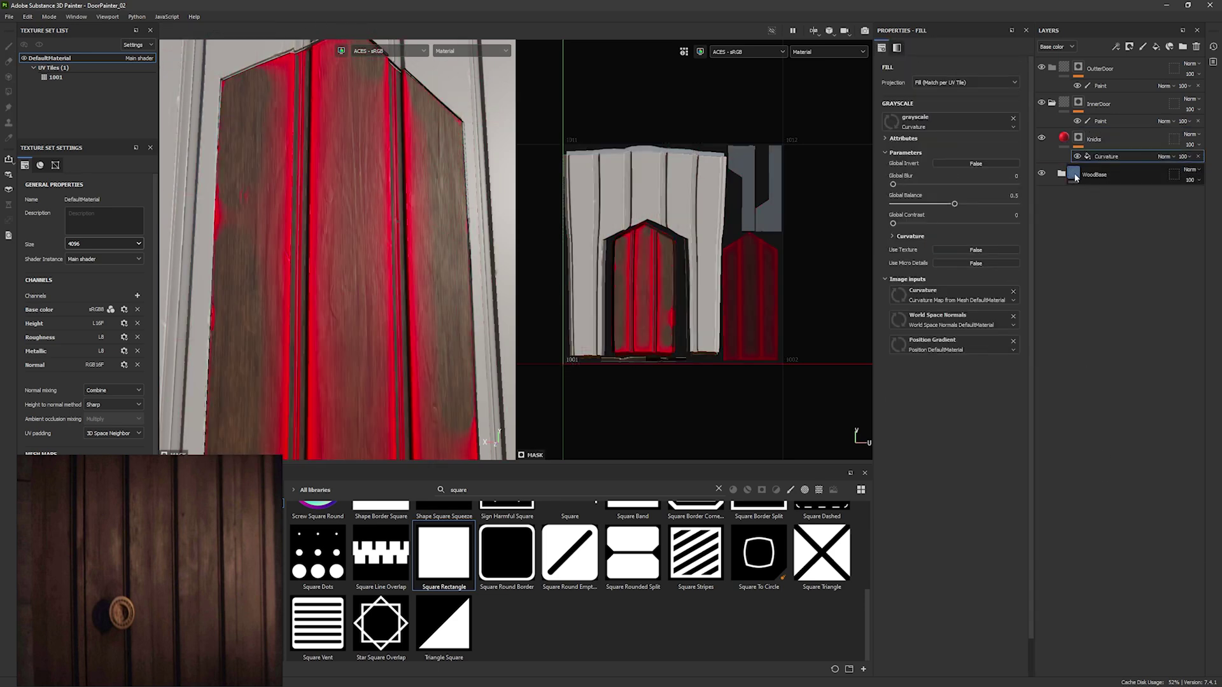
View the Knicks mask alone and adjust the individual detail levels of its Curvature fill
alt+click(1079, 140)
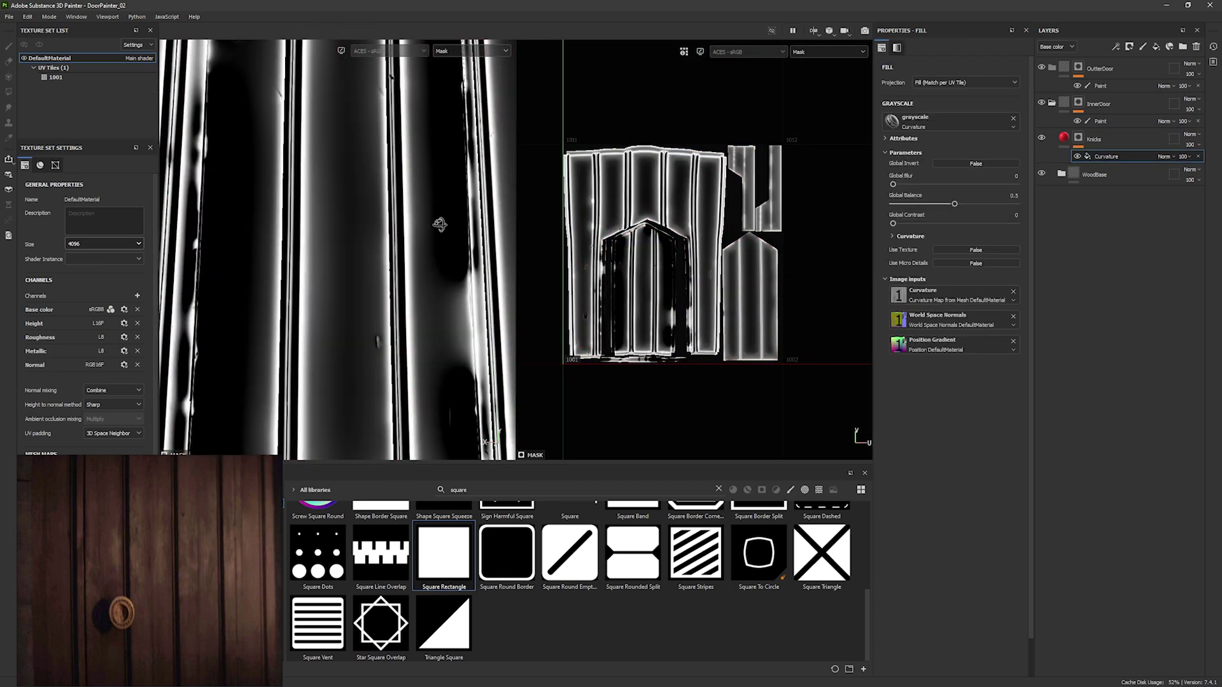
scroll(439, 224, down, 5)
click(915, 236)
drag(987, 324, 897, 324)
drag(957, 343, 897, 343)
drag(929, 363, 897, 363)
drag(1016, 285, 943, 285)
drag(1002, 305, 1018, 285)
Rebalance the Curvature fill's options and detail levels in the Knicks mask, and open the layer's base color for editing
click(956, 262)
click(956, 274)
click(955, 263)
drag(950, 305, 1018, 304)
drag(1016, 285, 898, 285)
click(953, 263)
click(953, 273)
click(953, 273)
drag(900, 343, 897, 457)
click(1064, 137)
click(948, 276)
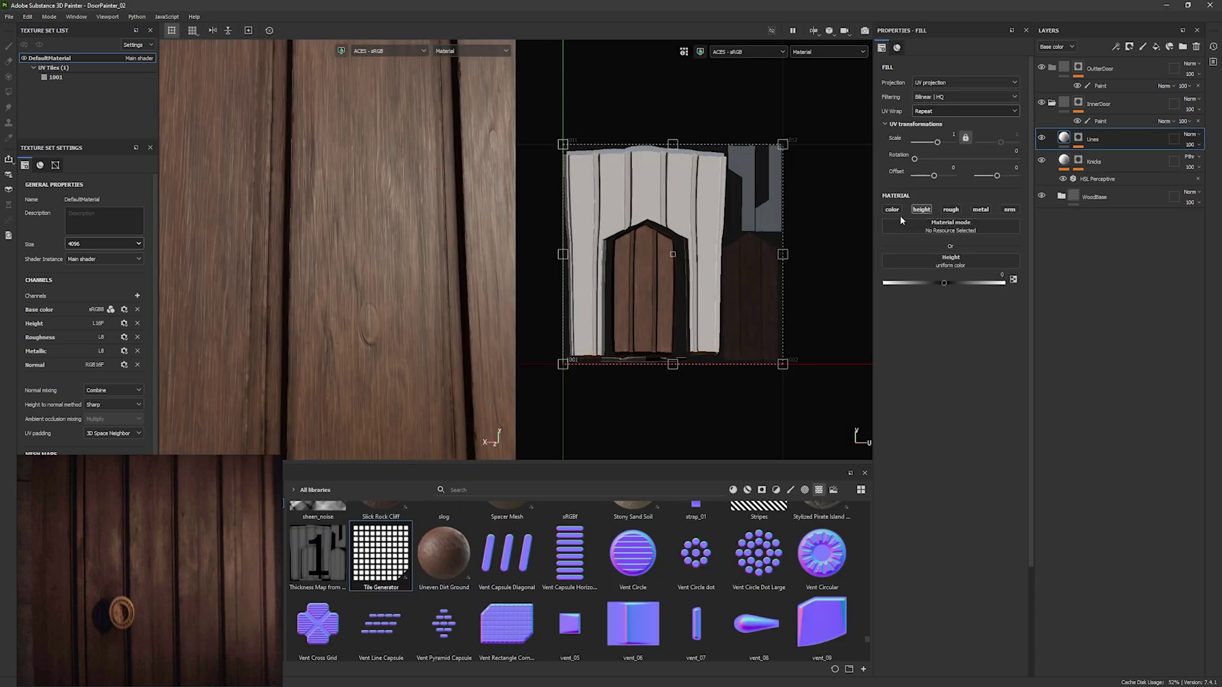
Enable the base color channel on the Lines layer and set its color to bright red
click(892, 209)
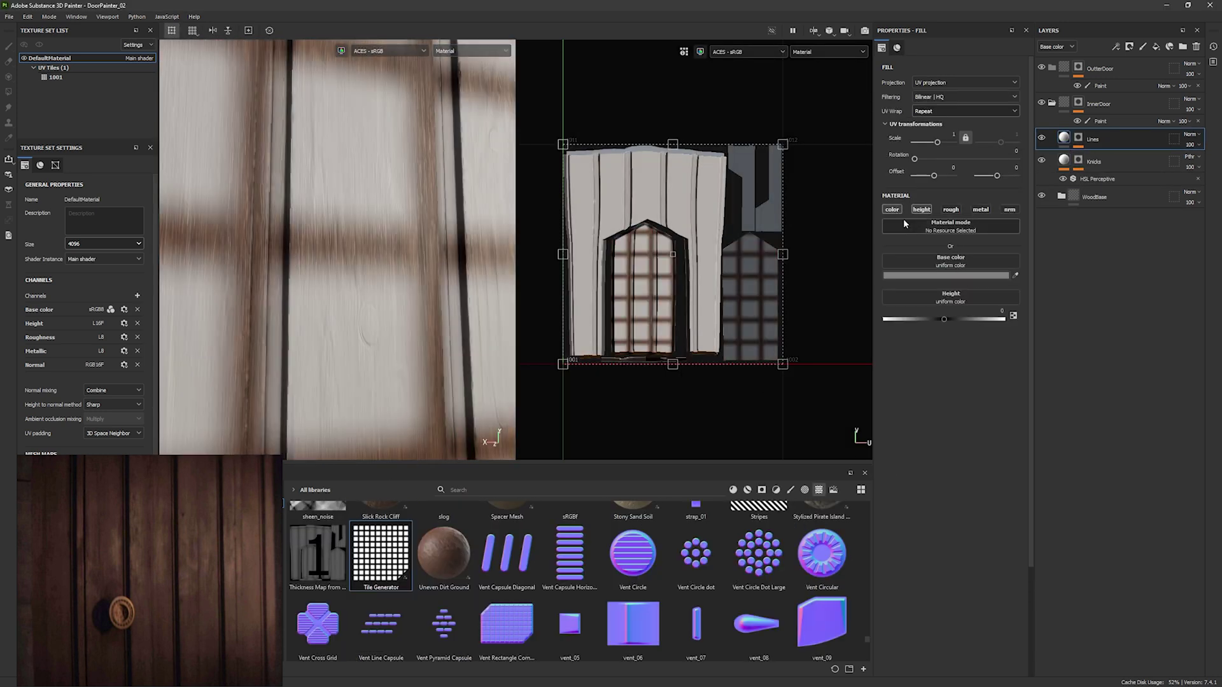
click(944, 277)
click(1043, 326)
Turn the Lines mask's Tile Generator into vertical stripes with Number X at 44 and Number Y at 1
click(1078, 138)
click(1110, 156)
click(907, 325)
click(928, 339)
drag(916, 378, 900, 377)
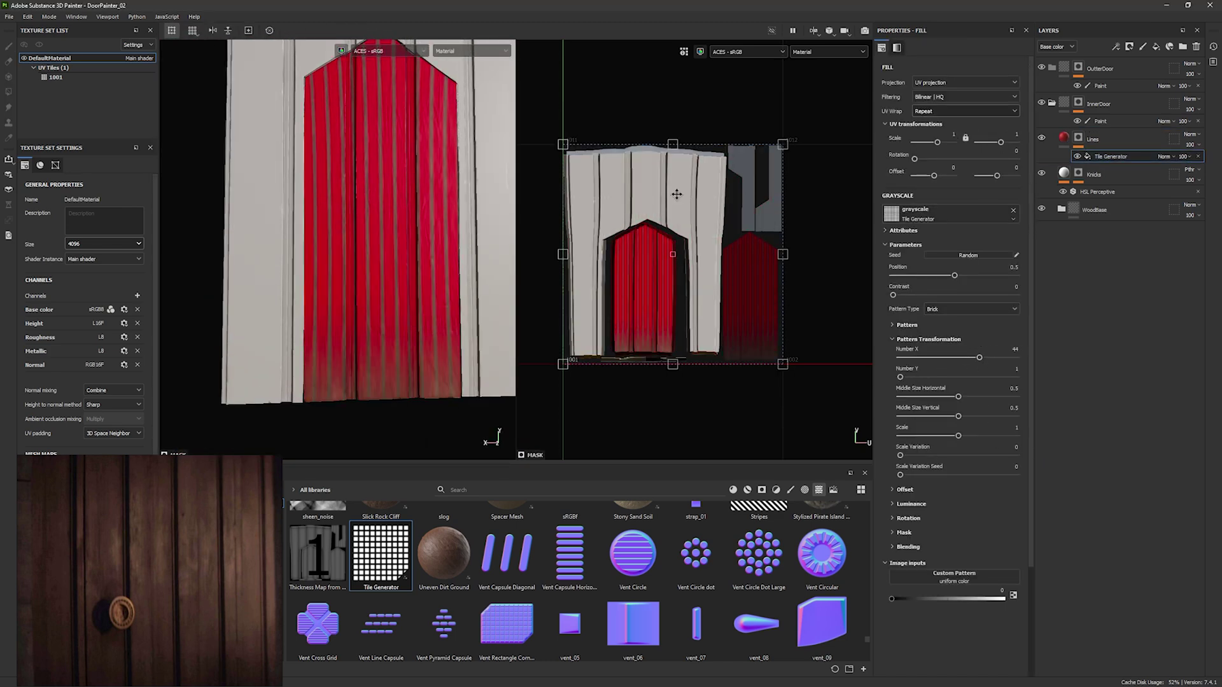
Shift the stripe pattern's UV placement and make the lines thin and irregular with scale variation 0.76, offset random 0.53 and scale 0.08
drag(676, 194, 664, 225)
drag(900, 455, 1016, 455)
click(904, 490)
drag(900, 606, 972, 611)
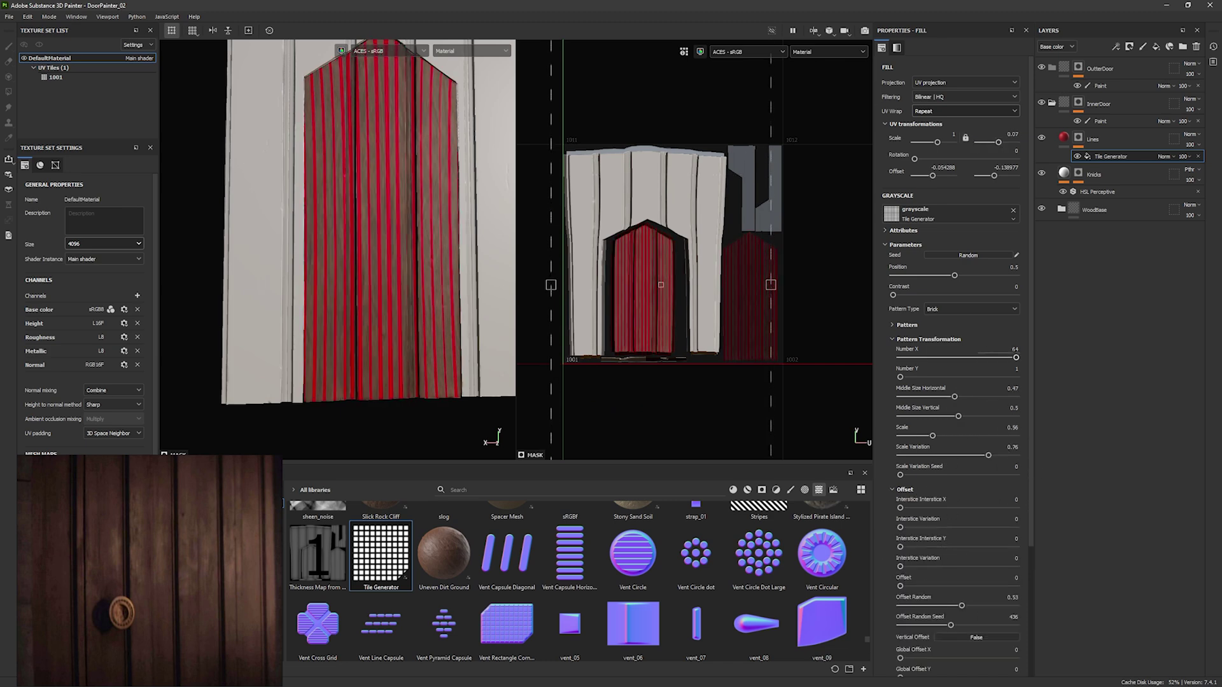
drag(932, 436, 905, 435)
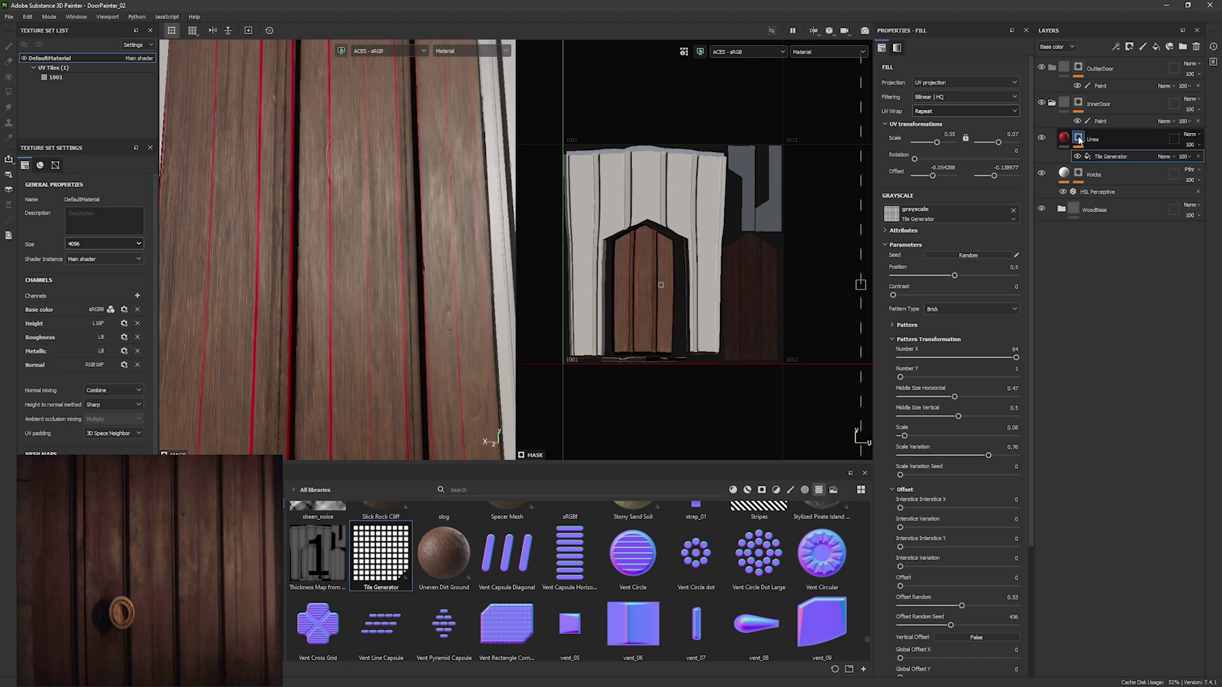
Restrict the Lines layer to the height channel and set its height slightly below zero to recess the lines
click(1063, 137)
alt+click(922, 210)
drag(950, 284, 940, 283)
Add a Blur filter to the Lines layer's mask and give it a low intensity
click(1078, 138)
click(948, 65)
text(blur)
click(950, 89)
drag(894, 112, 901, 113)
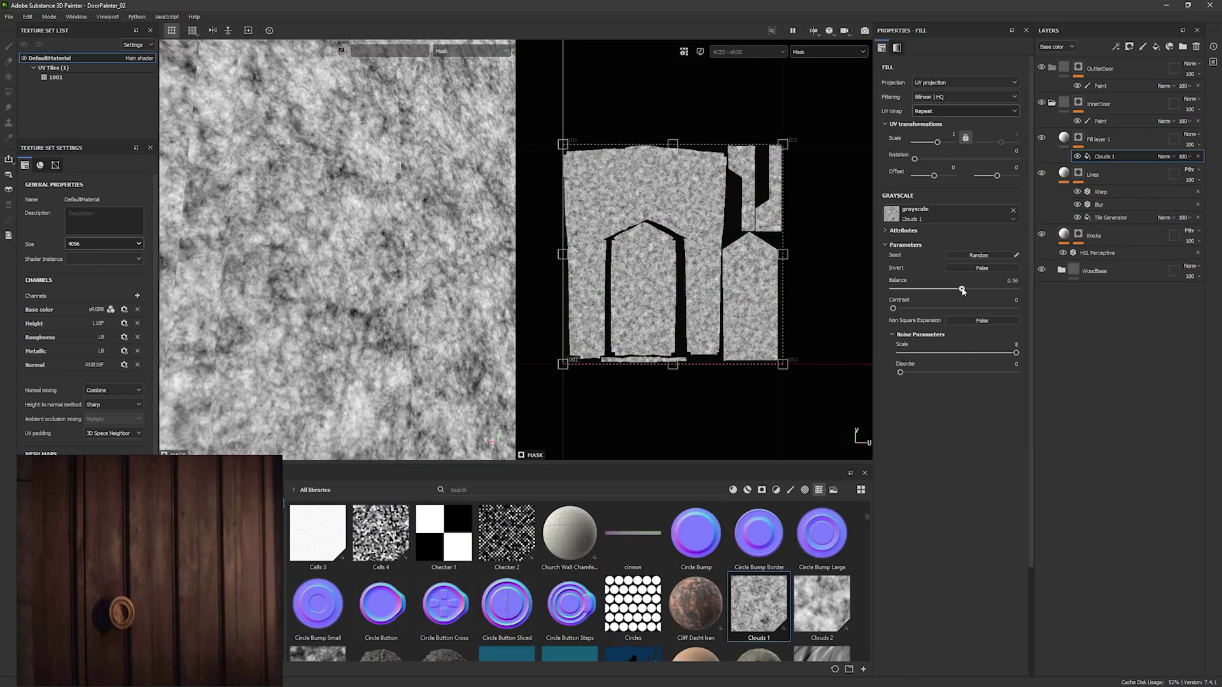
Set the Clouds 1 fill in Fill layer 1's mask to tri-planar projection with balance 0.22 and a higher UV scale
drag(962, 290, 920, 290)
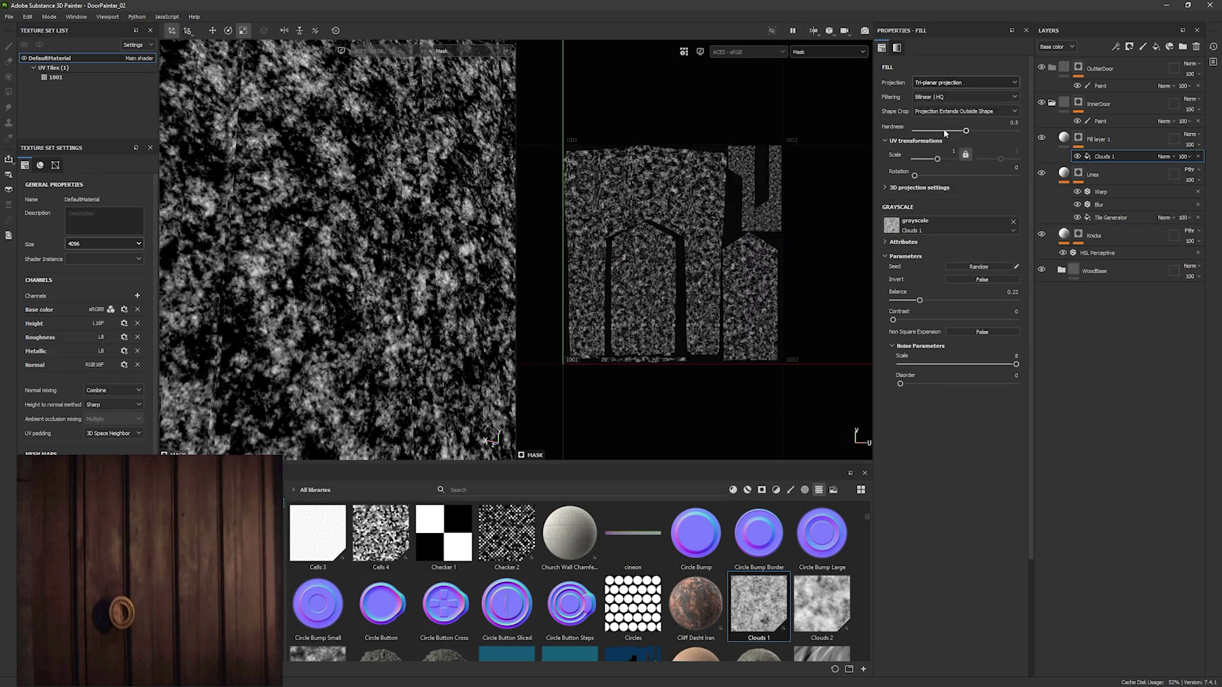
drag(916, 158, 954, 159)
Add a Warp filter above Clouds 1 in Fill layer 1's mask with a source blur of 0.07, and select the layer's material
right_click(1096, 158)
click(1121, 332)
click(974, 65)
text(warp)
click(1021, 98)
click(896, 205)
alt+right_drag(417, 316, 415, 325)
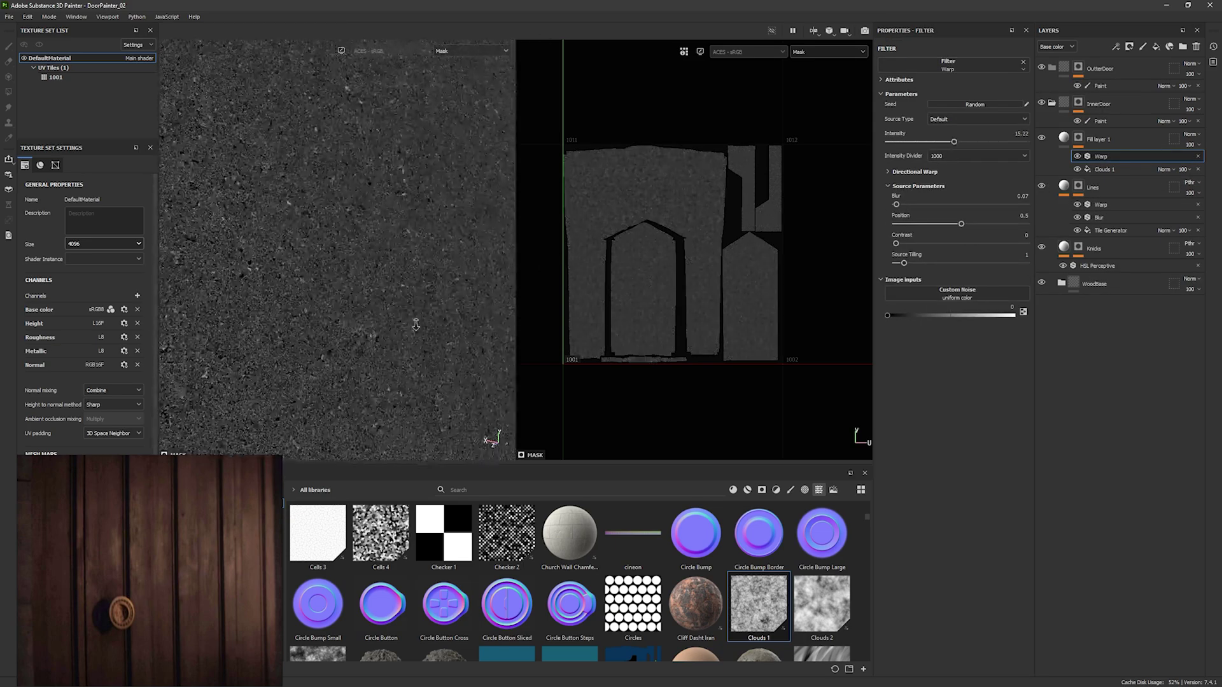
click(1064, 138)
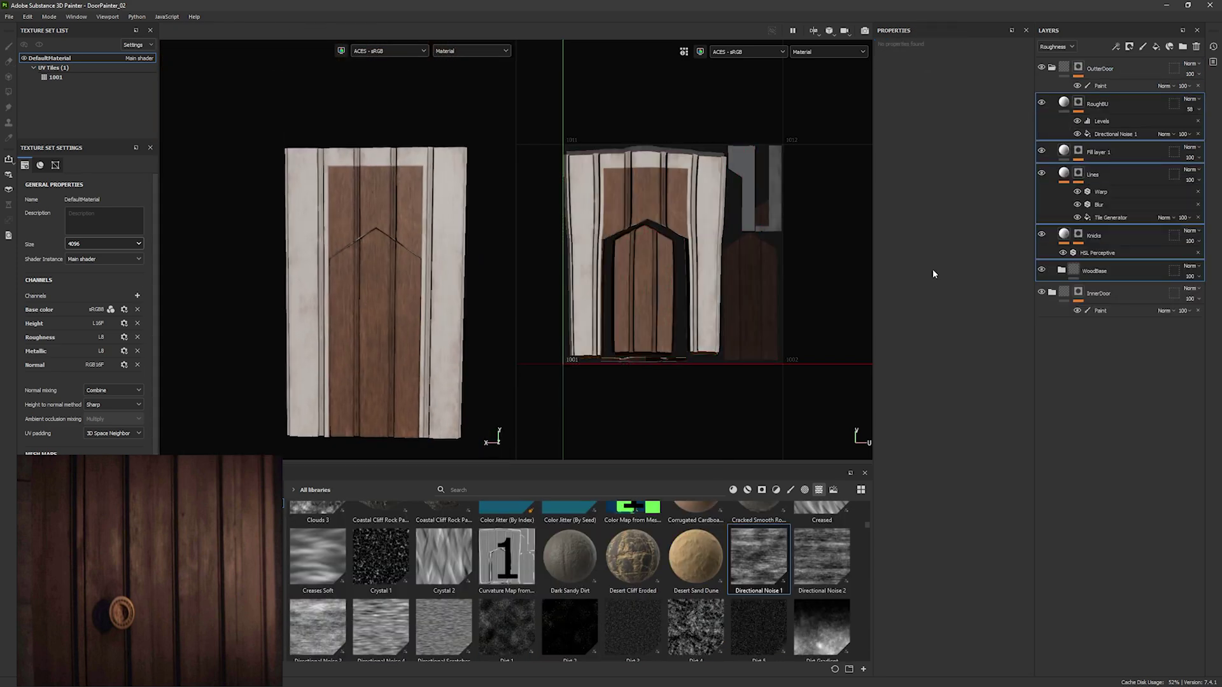
Expand the WoodBase folder and examine the Square Rectangle fills masking WoodRough_Main on the door
click(1061, 270)
click(1124, 490)
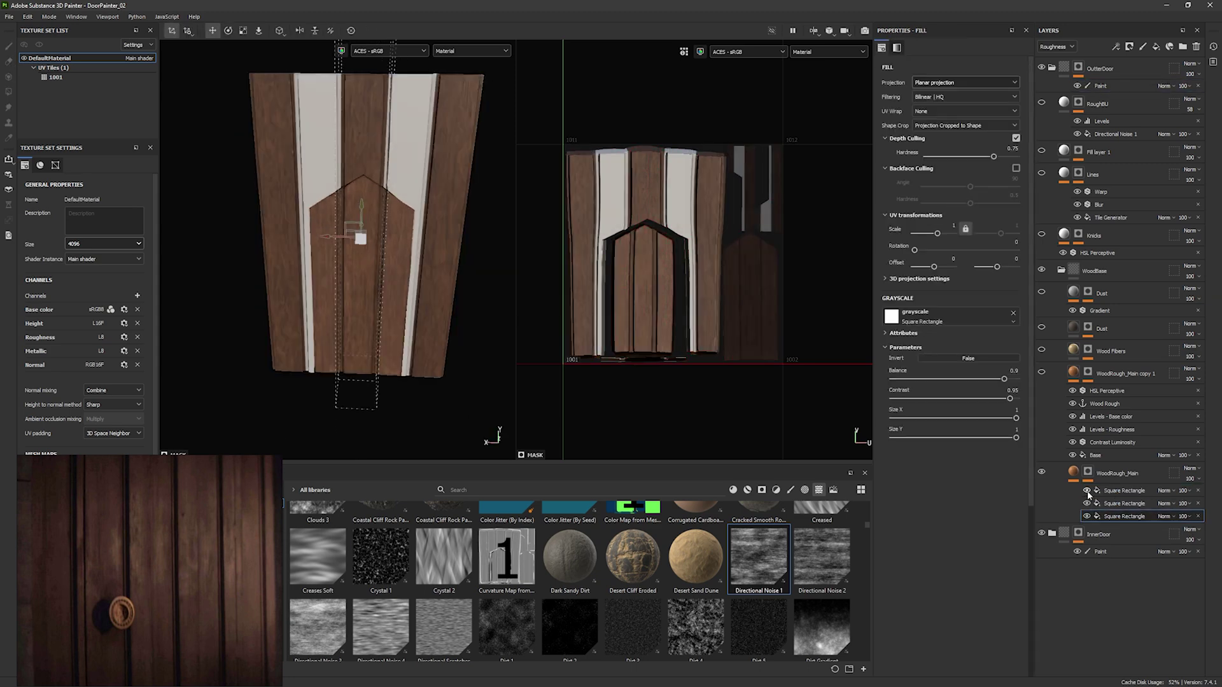
scroll(477, 355, up, 5)
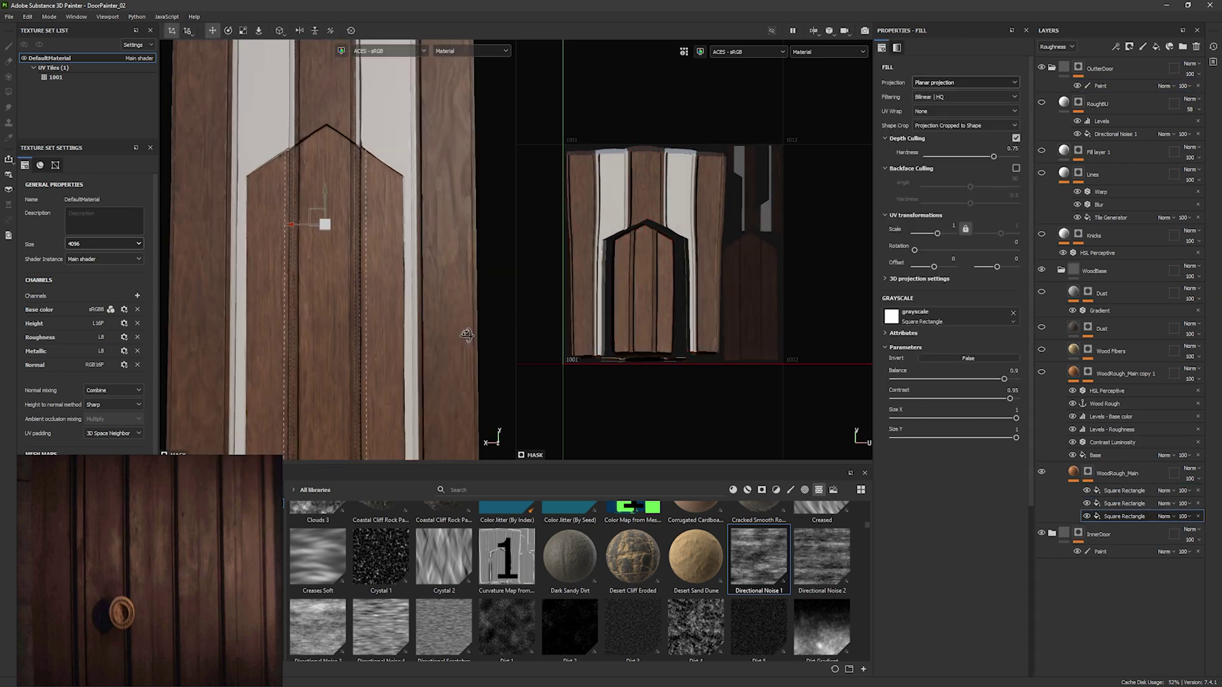
scroll(477, 354, down, 1)
Rotate the Wood 01 fill in the WoodGrainHeight mask to 90 degrees, with hardness 0.48, knots 0 and UV scale about 1.18
drag(942, 176, 939, 176)
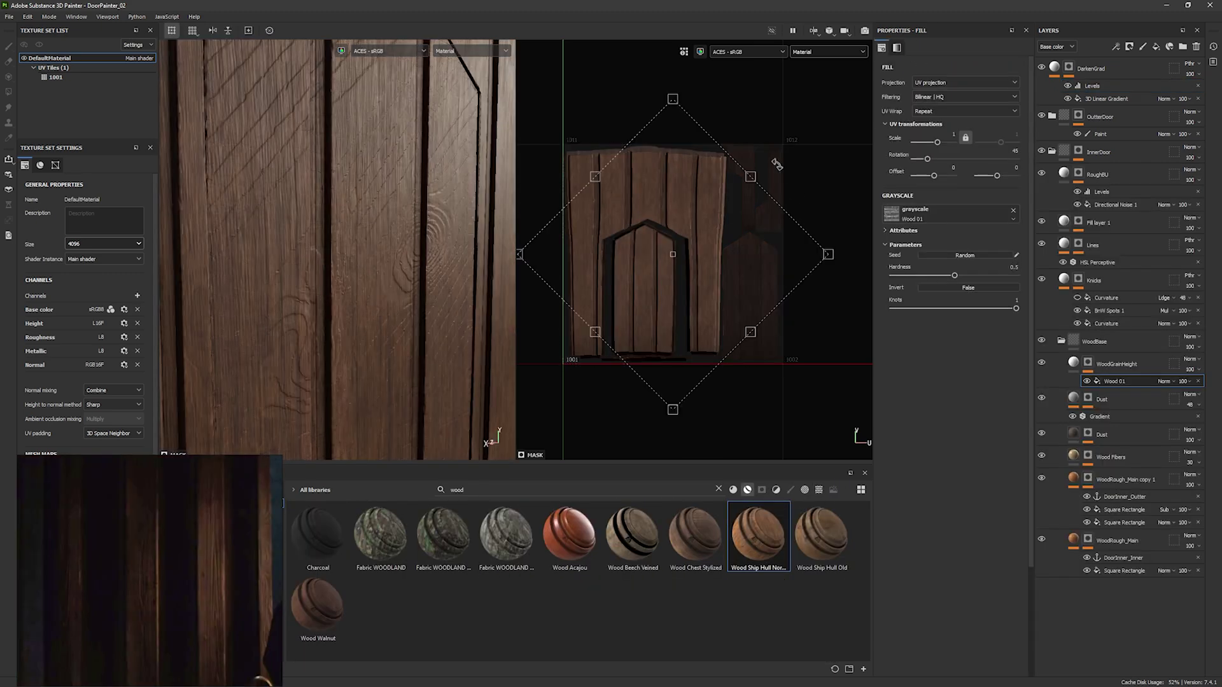
drag(776, 165, 641, 117)
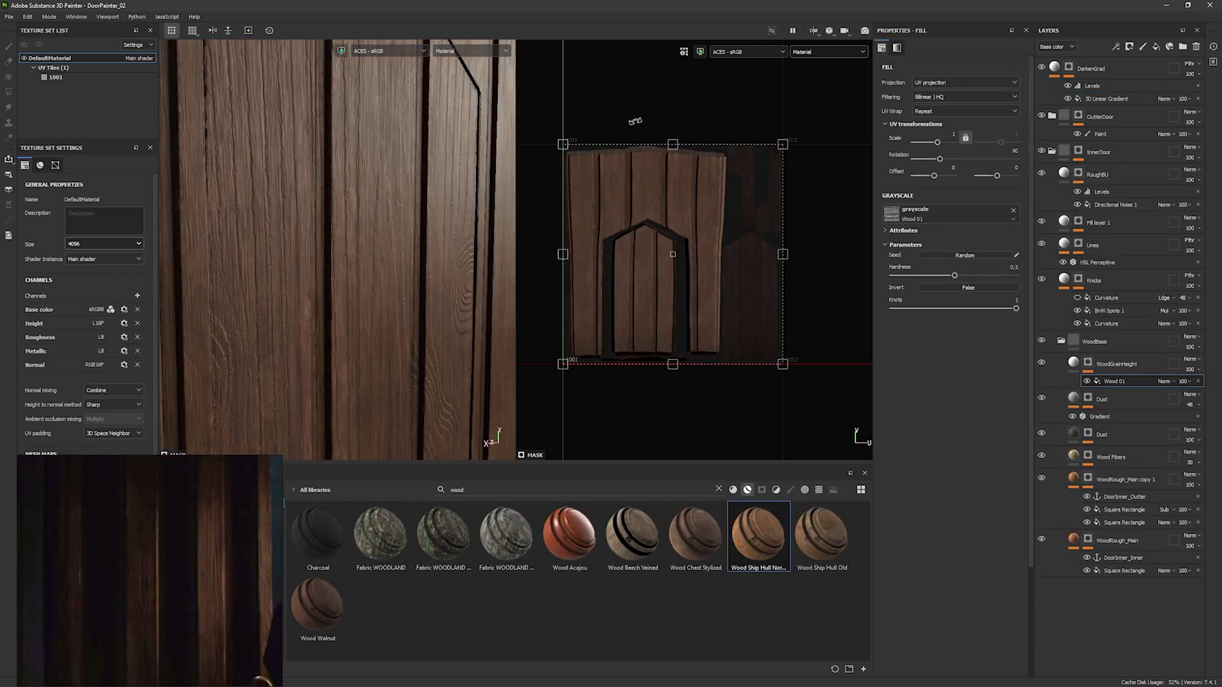
drag(954, 274, 910, 275)
drag(1016, 308, 952, 274)
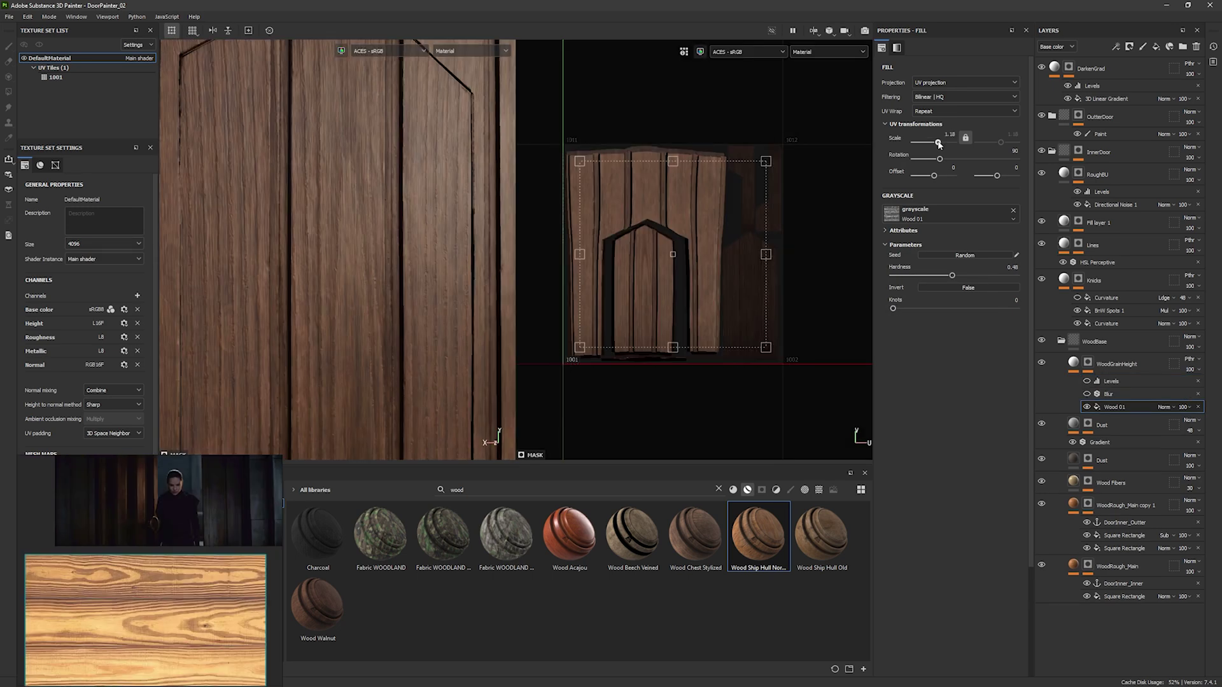
drag(939, 143, 940, 144)
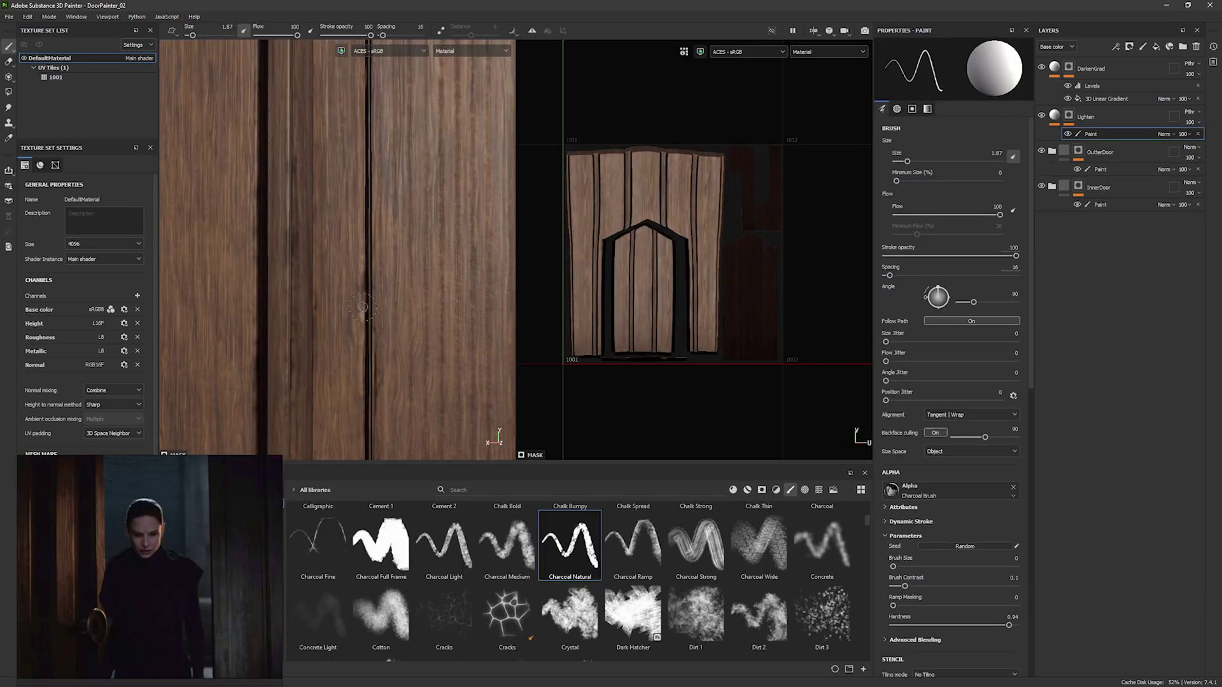